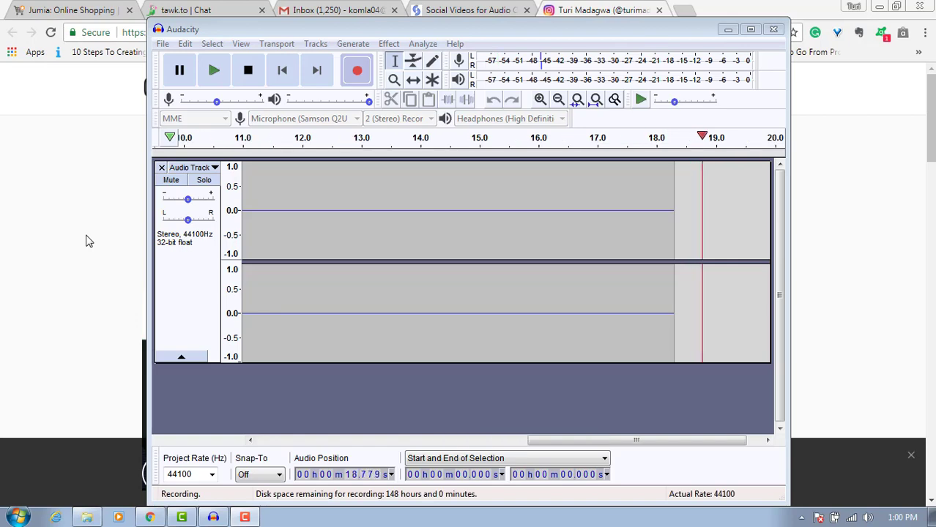
Switch away from Audacity to the Chrome window showing the Instagram profile.
key(alt+Tab)
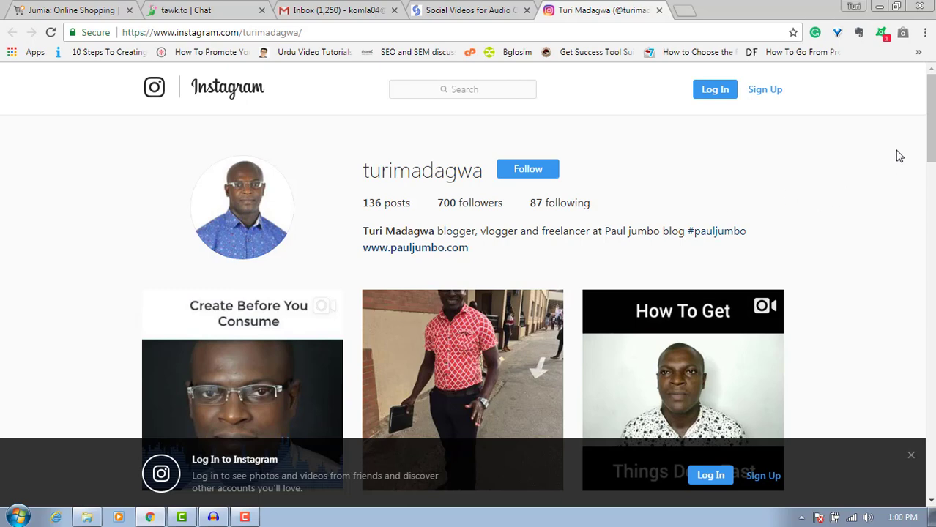
mouse_move(930, 110)
mouse_down()
mouse_move(931, 144)
mouse_move(931, 109)
mouse_up()
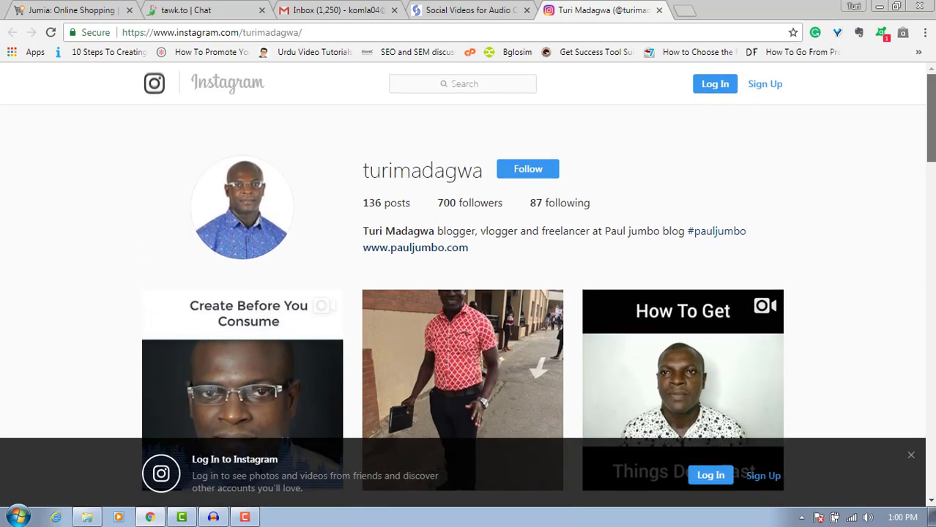
scroll(538, 293, down, 3)
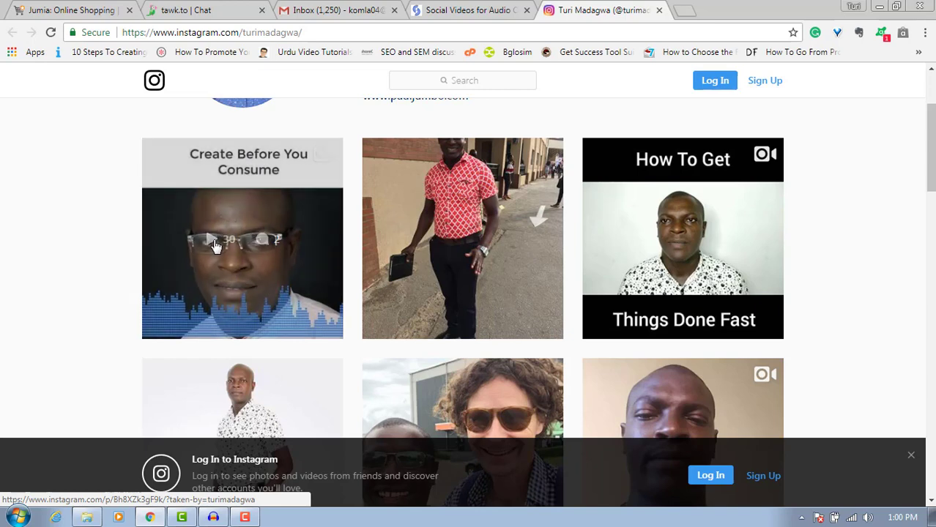
click(213, 238)
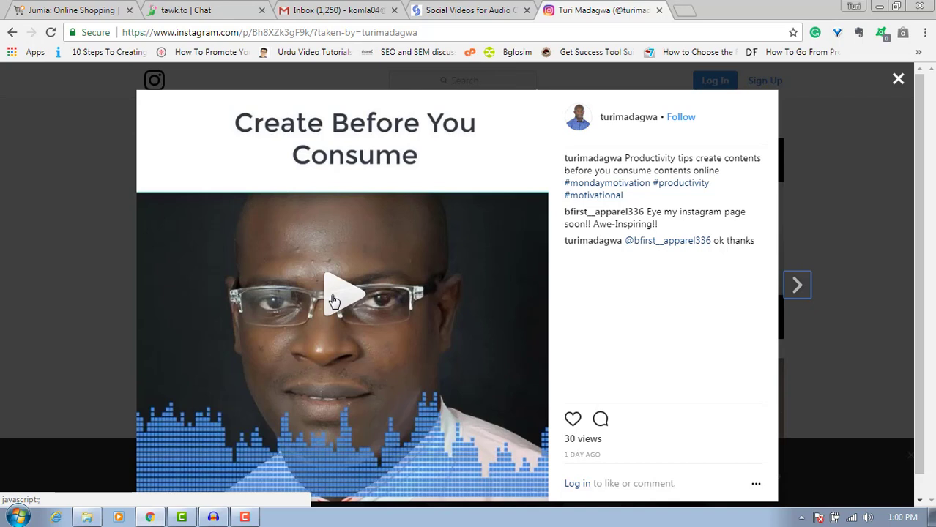
click(333, 301)
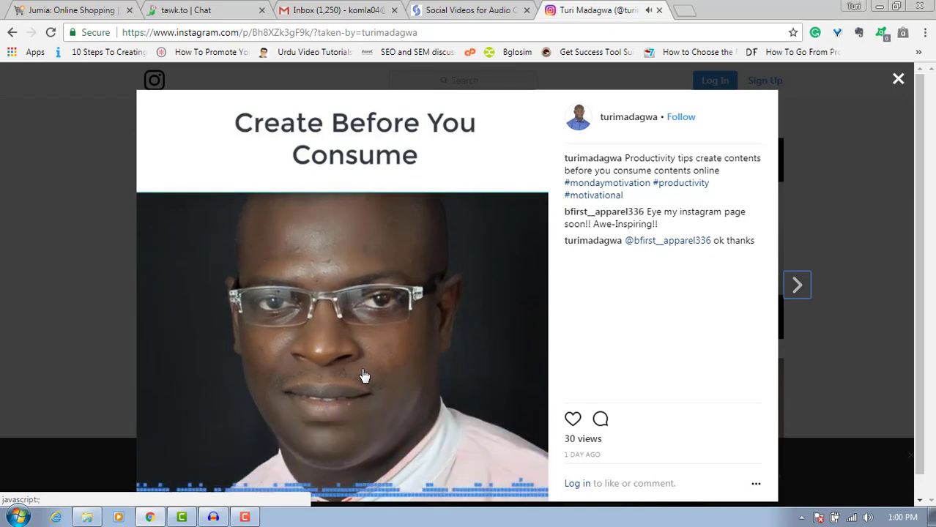
click(399, 393)
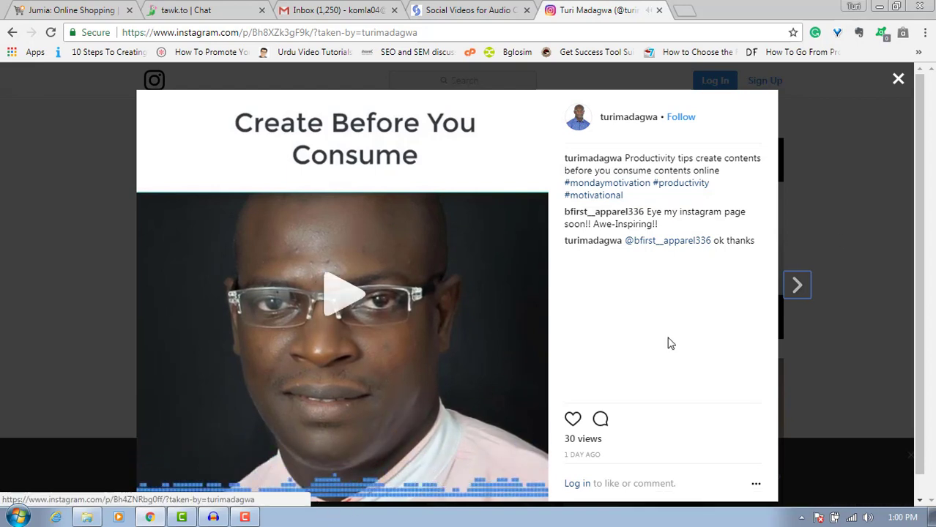
scroll(440, 380, down, 1)
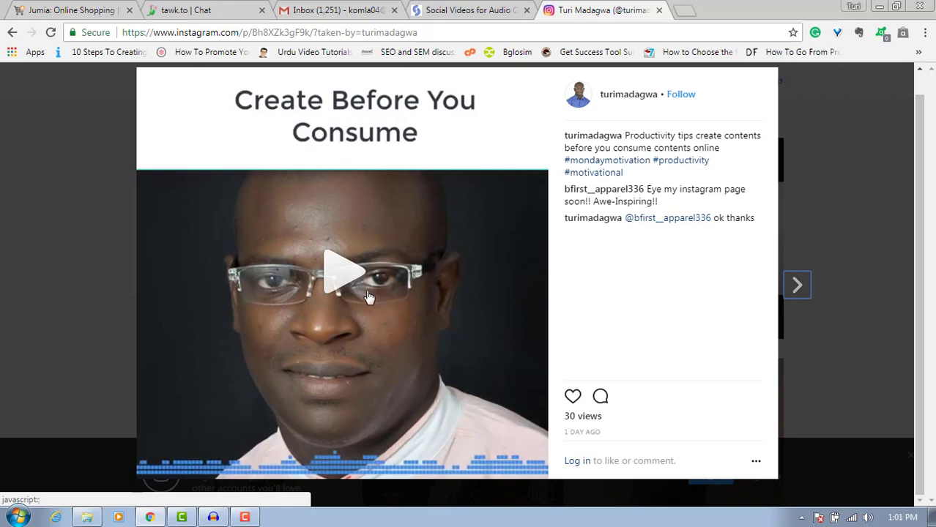
click(338, 277)
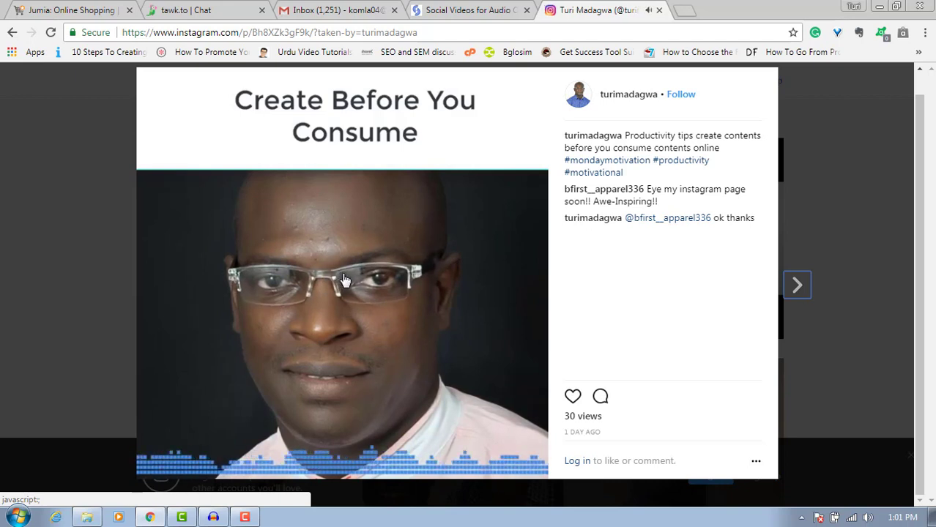
click(338, 315)
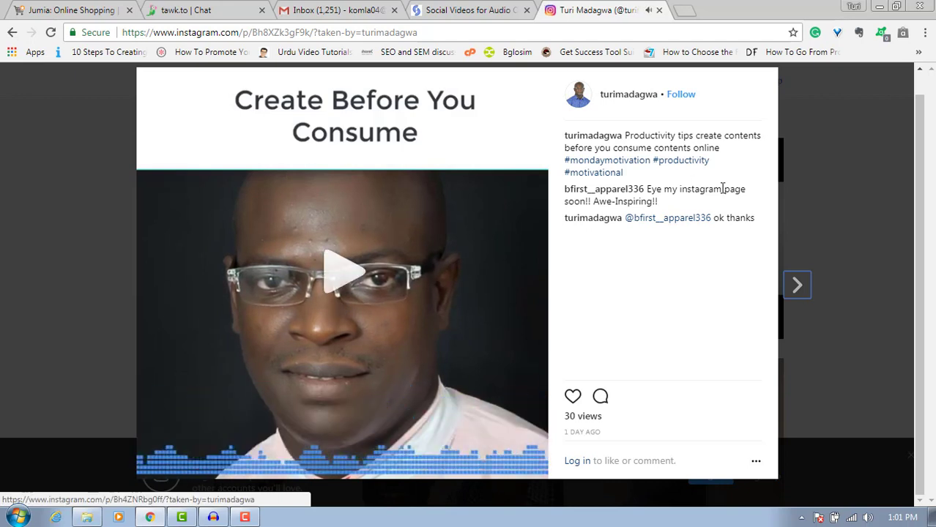
click(815, 156)
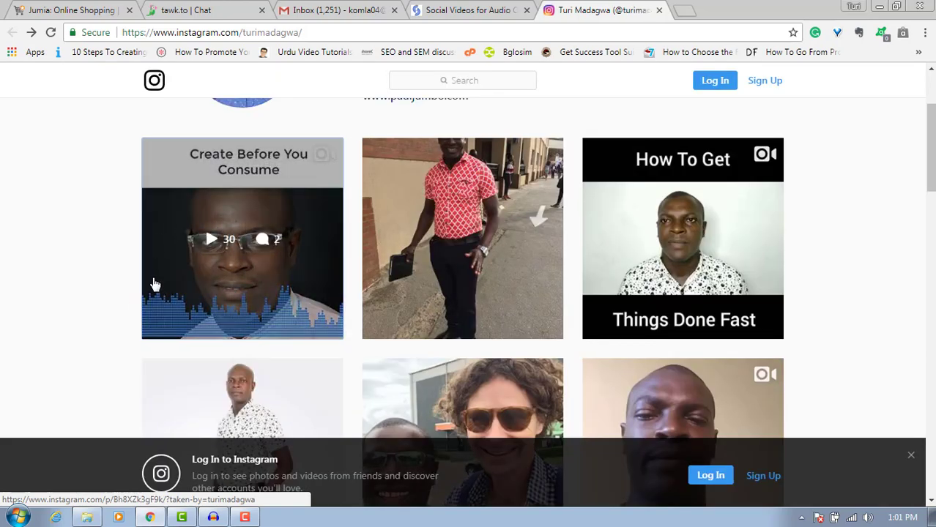
Browse the Instagram profile grid, then switch to the SpareMin 'Social Videos for Audio' tab.
drag(272, 294, 305, 236)
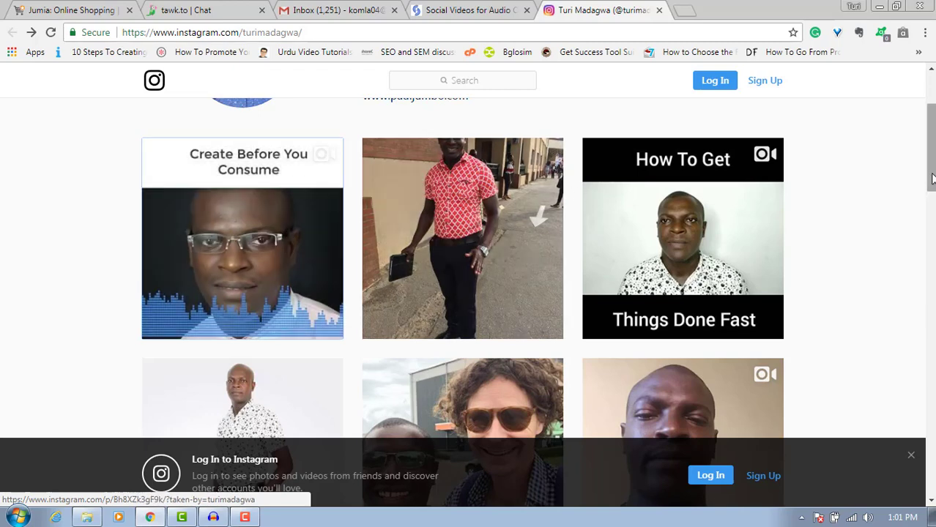
scroll(931, 178, down, 2)
scroll(932, 178, up, 2)
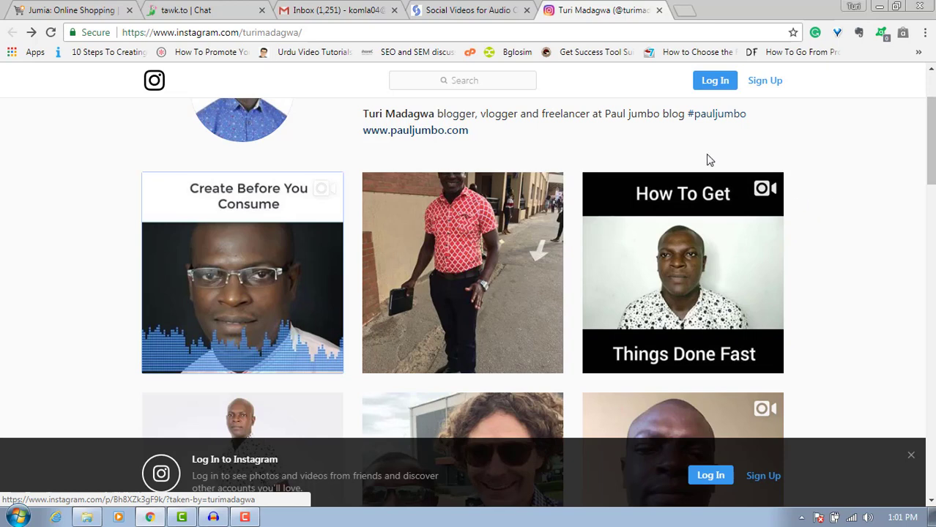
click(474, 10)
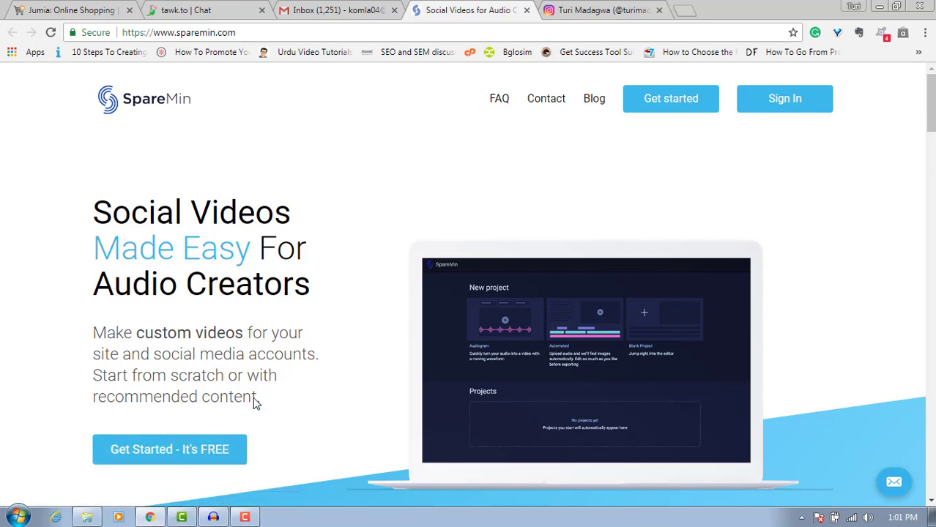
Sign in to SpareMin to reach the Headliner projects page.
click(798, 109)
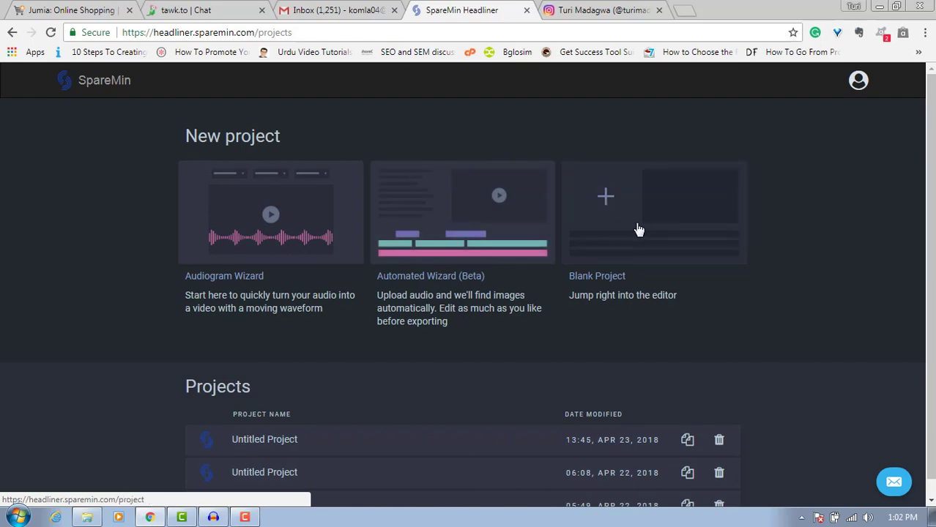
Start a new Audiogram Wizard project after a brief look back at Instagram.
click(266, 243)
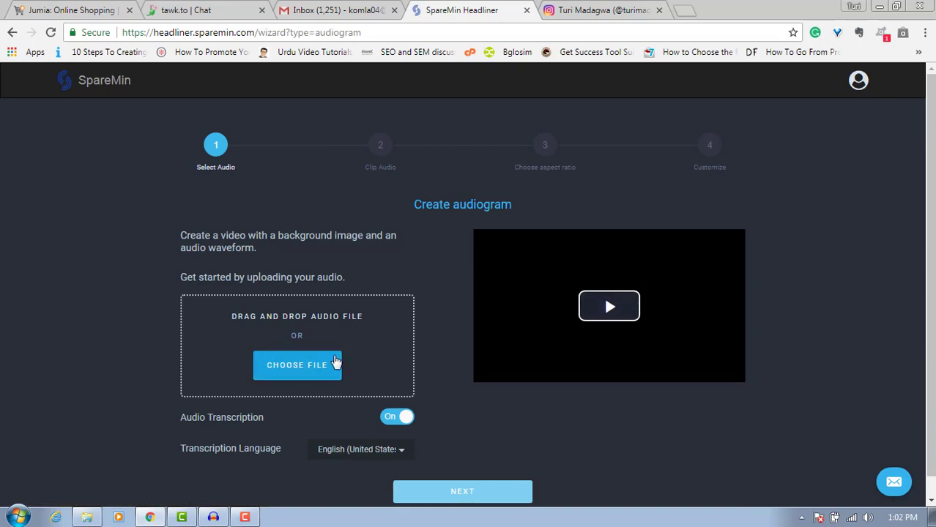
click(593, 10)
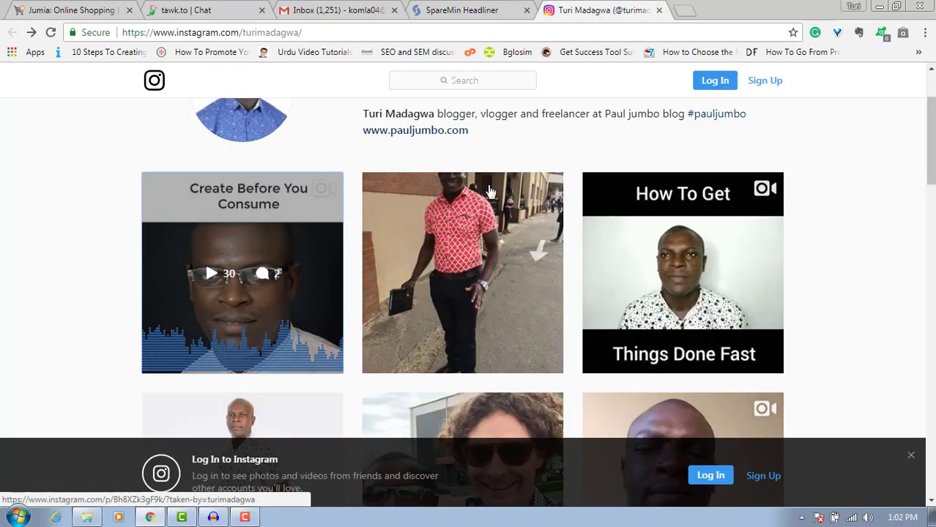
click(483, 20)
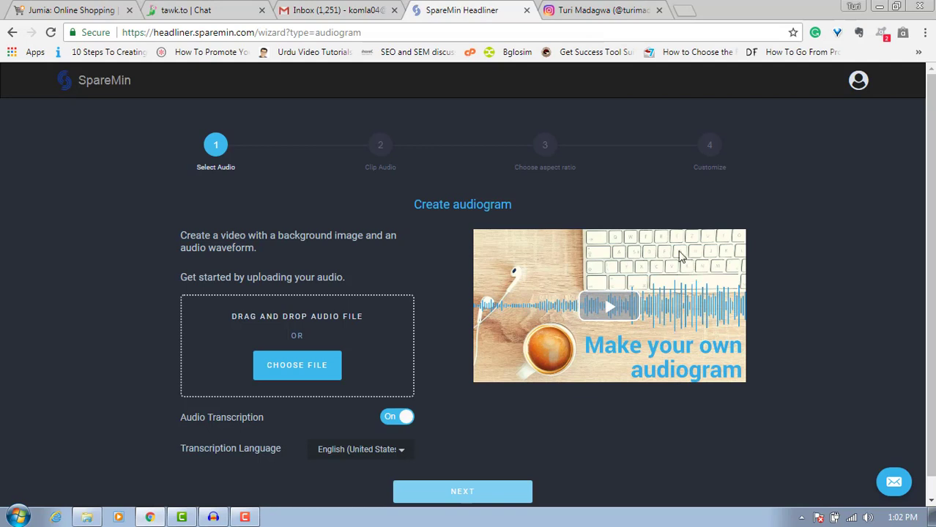
Upload the Desktop audio file 'create before you consume content' into the wizard.
click(305, 372)
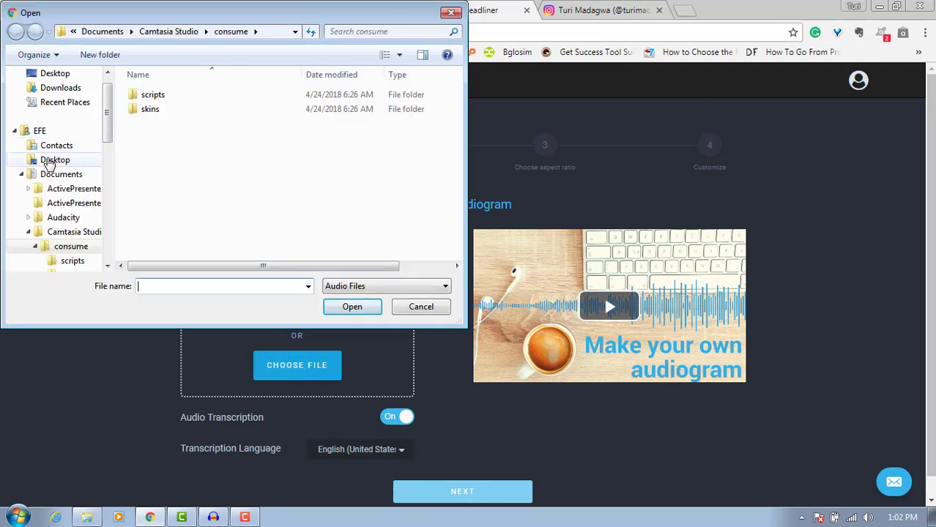
click(51, 159)
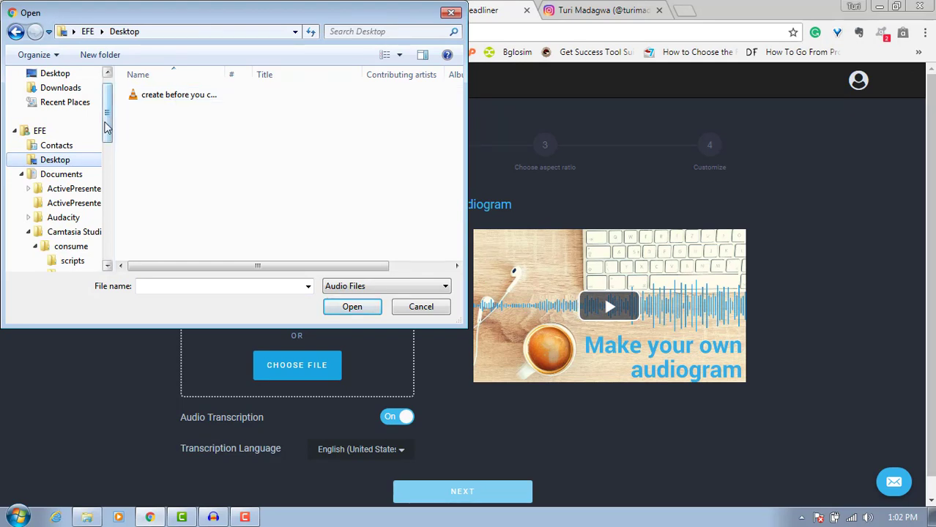
drag(107, 129, 126, 109)
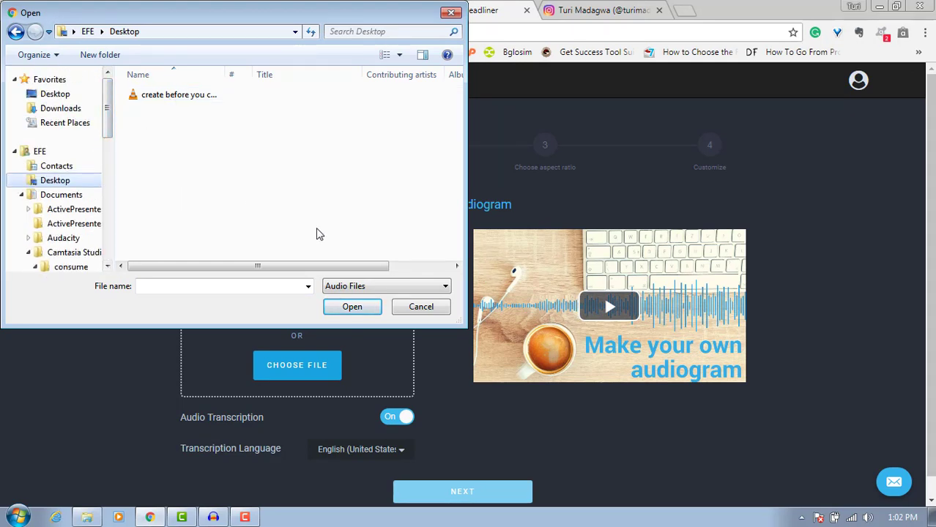
click(451, 15)
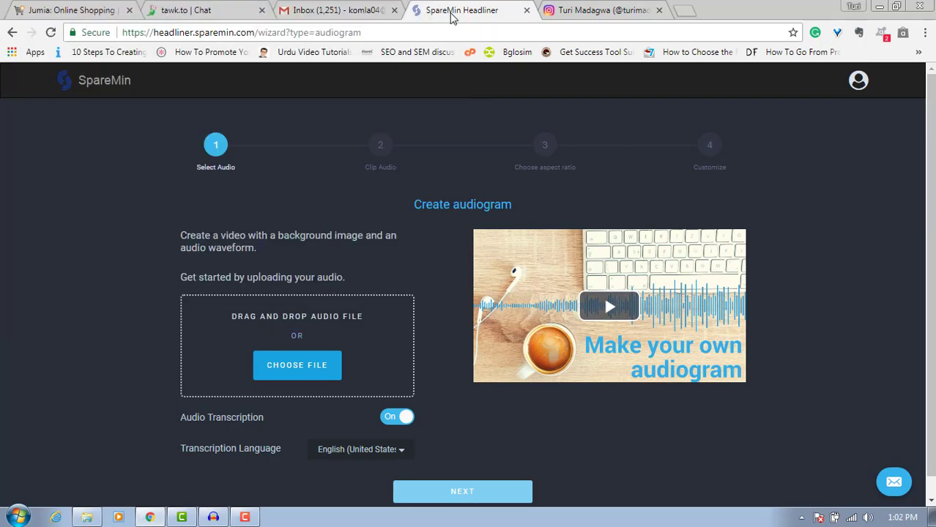
click(296, 369)
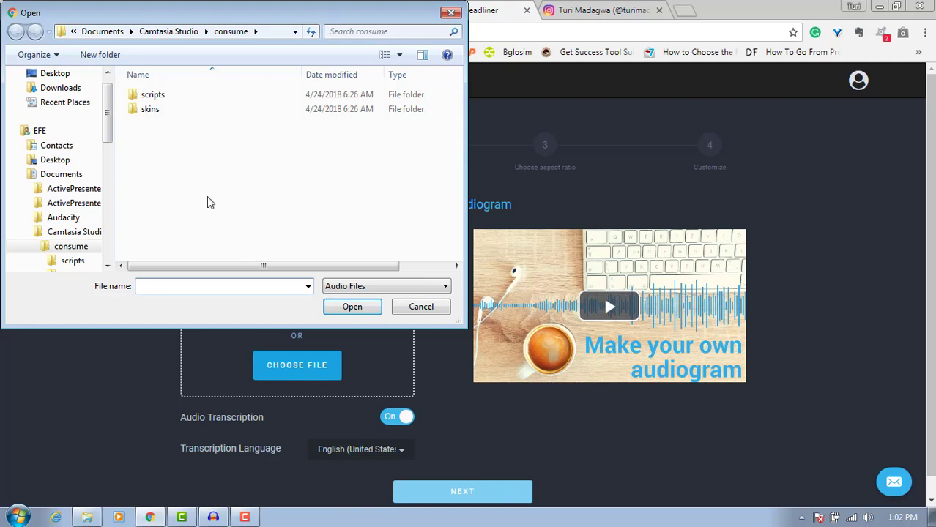
click(63, 160)
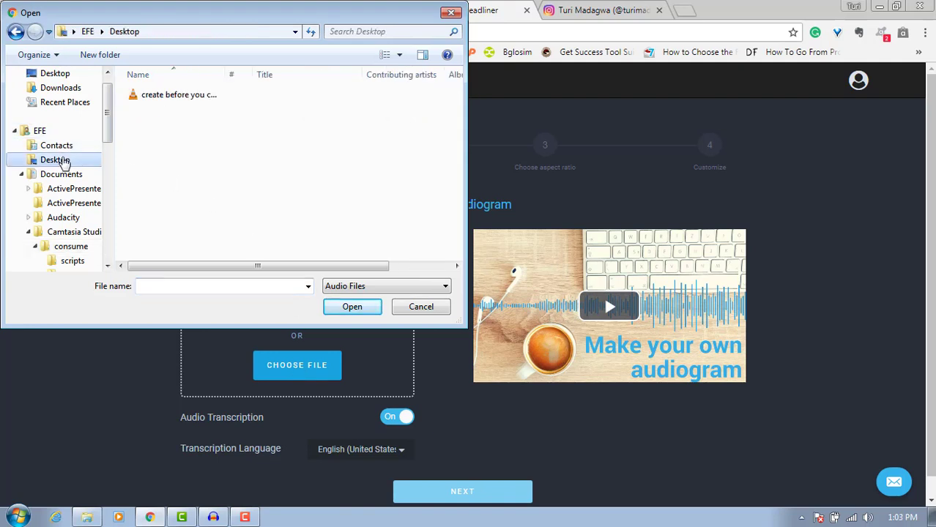
click(163, 95)
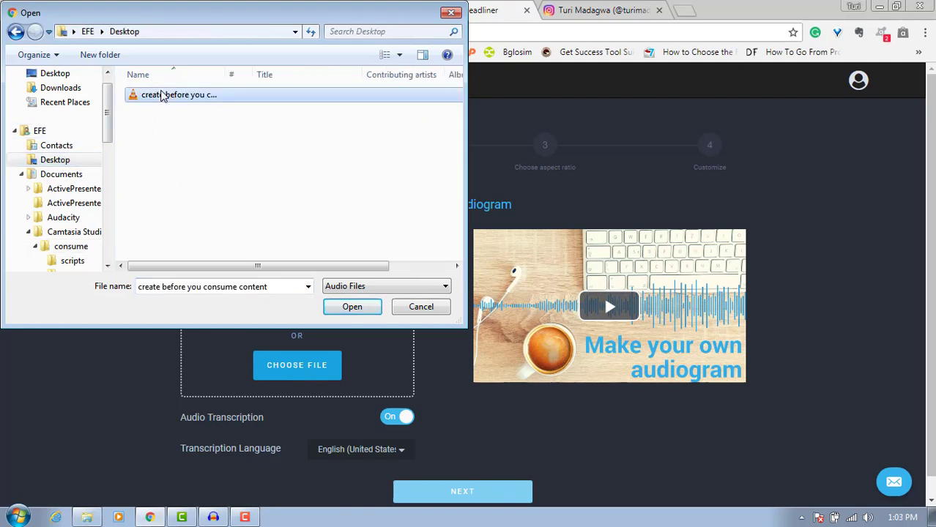
click(352, 307)
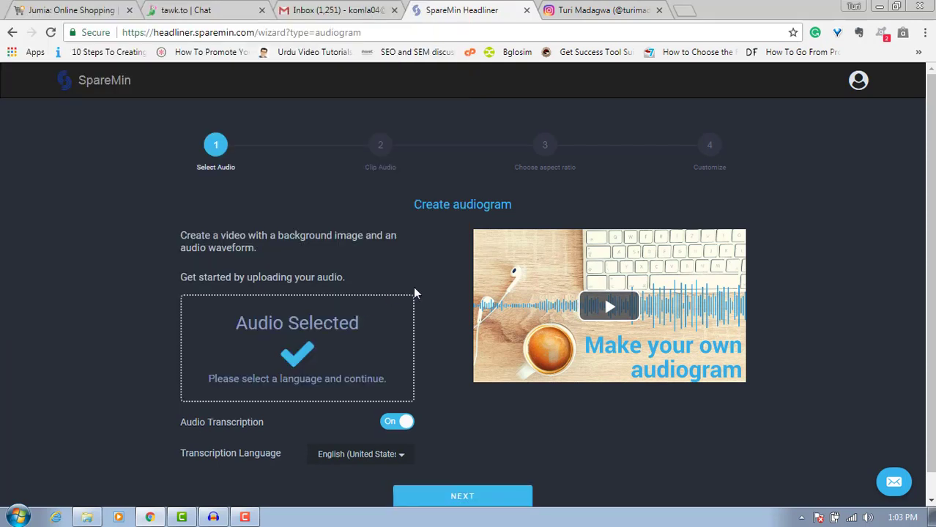
scroll(414, 293, down, 1)
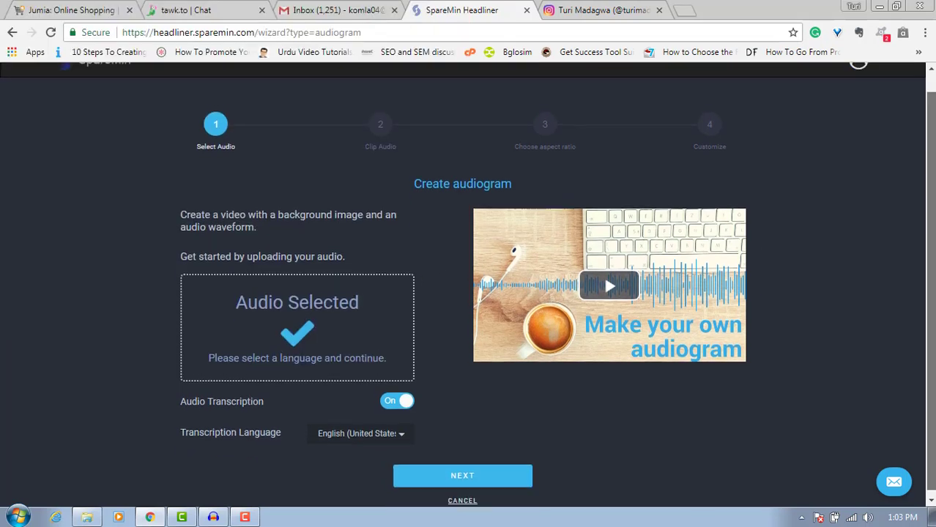
Preview the audio and keep the full 00:00.000–00:50.213 clip before continuing.
click(460, 471)
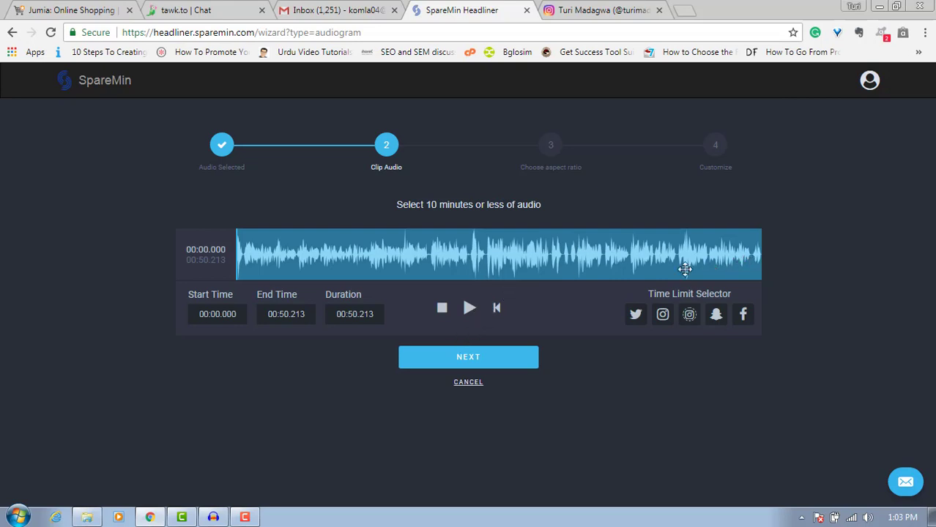
click(470, 310)
click(470, 311)
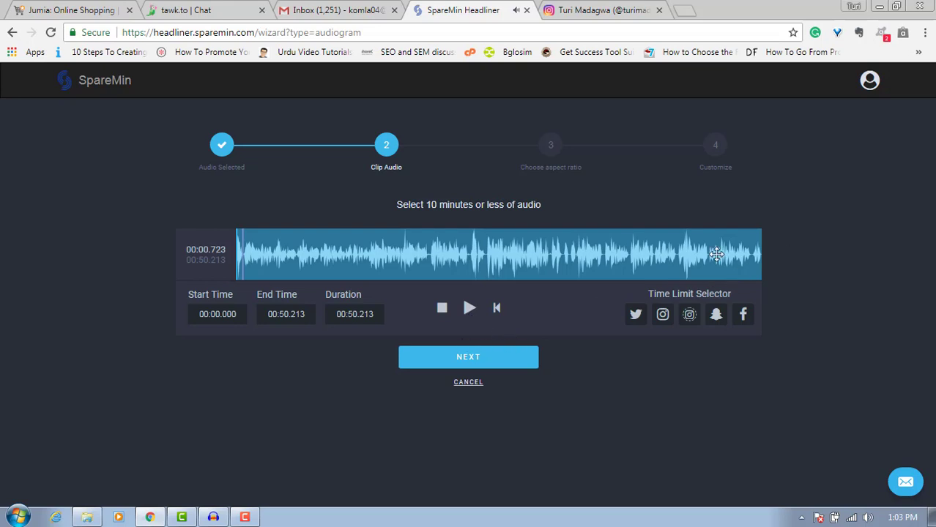
click(467, 357)
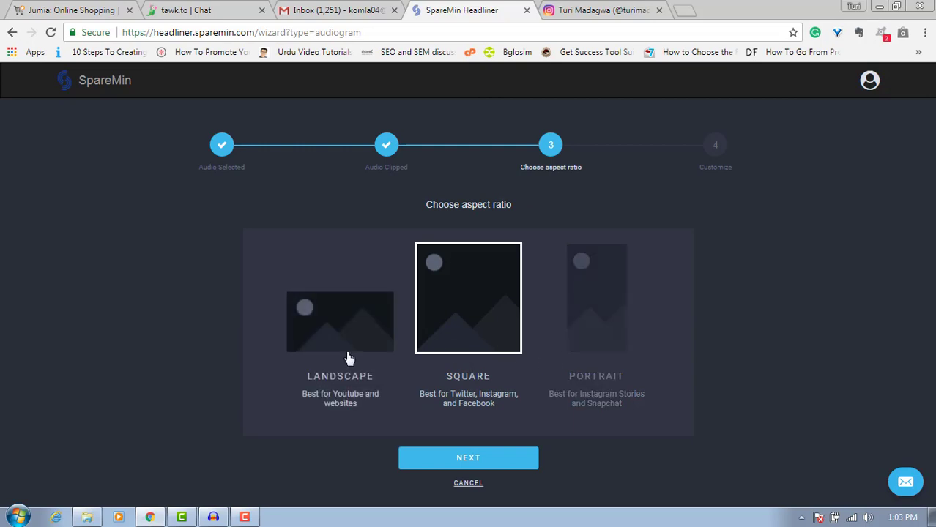
Compare Landscape, Square and Portrait ratios, then choose Square and continue.
click(326, 350)
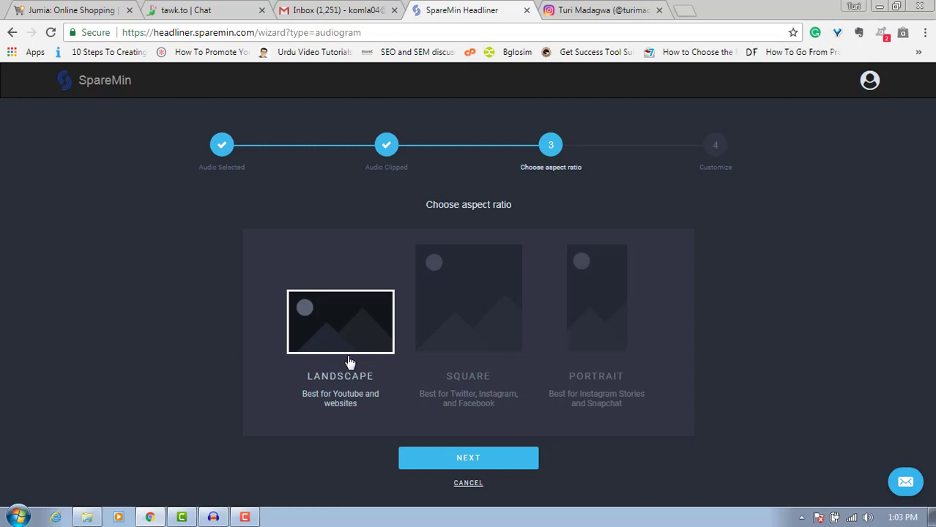
click(473, 325)
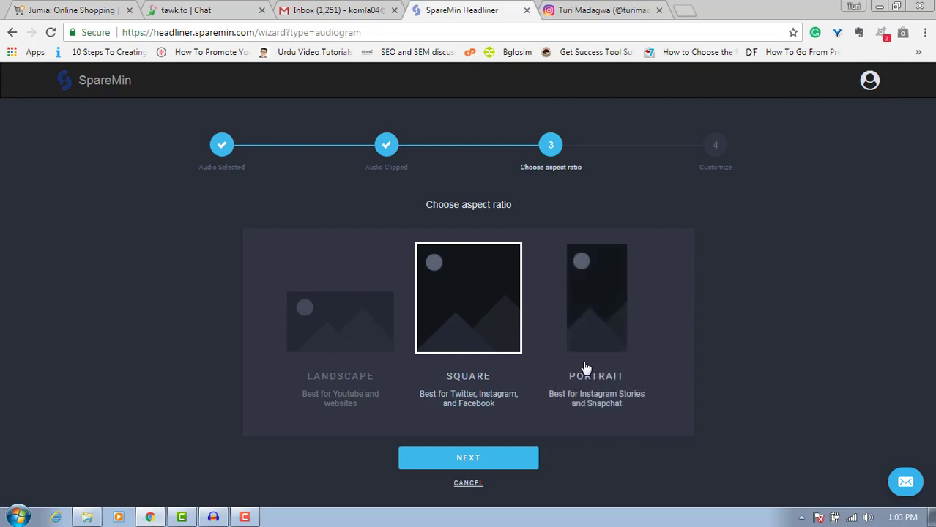
click(596, 335)
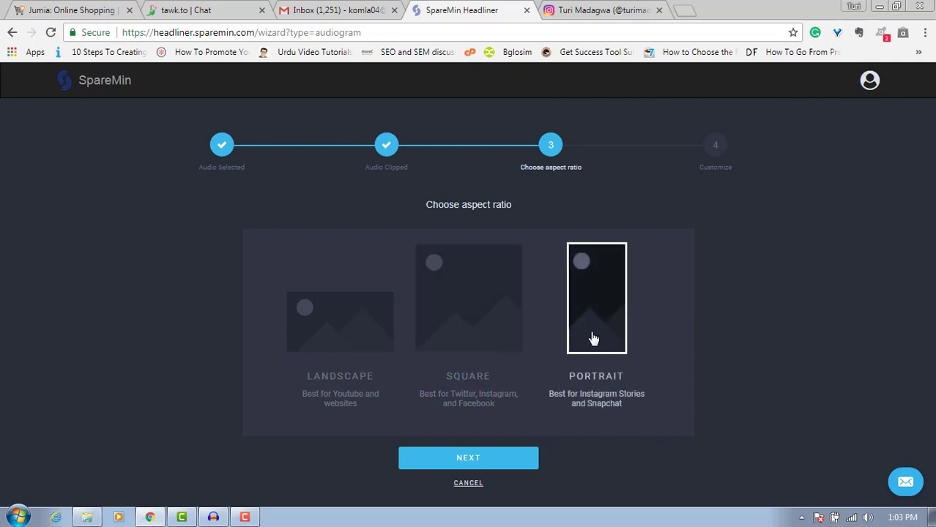
click(472, 310)
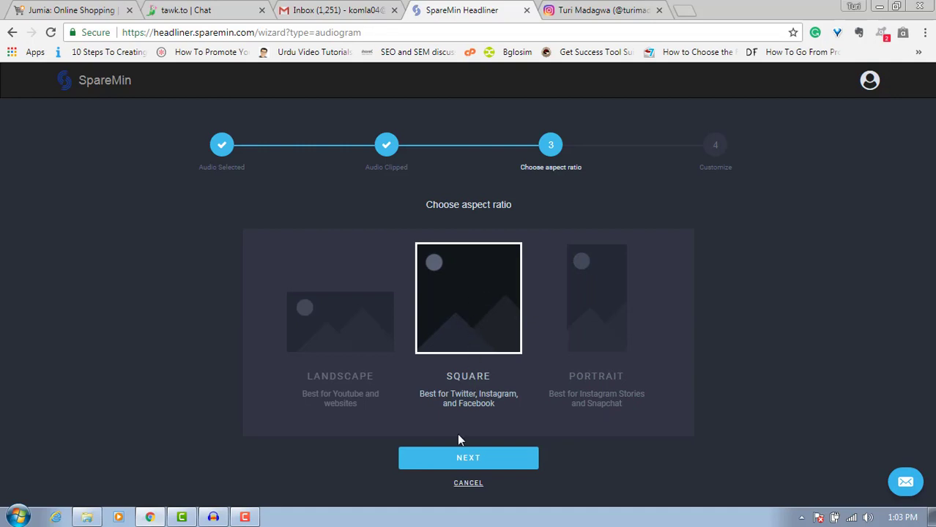
click(466, 457)
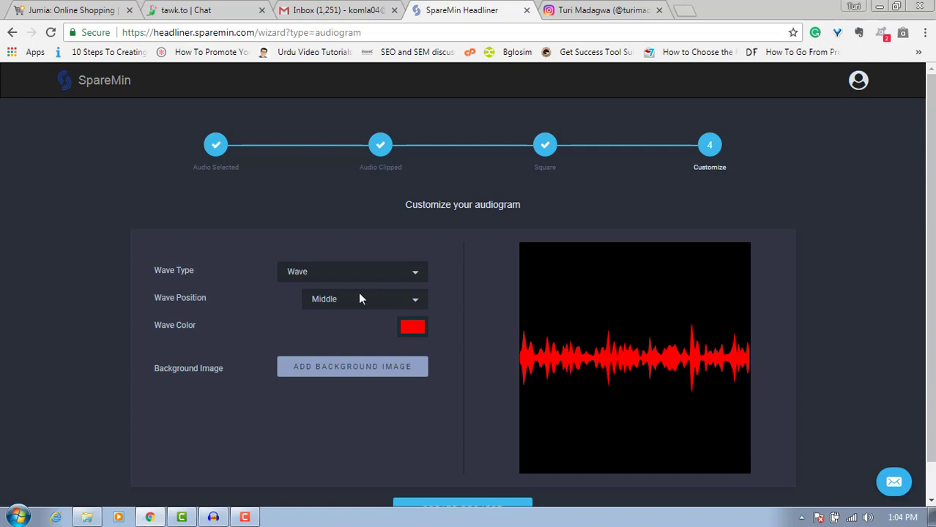
Make the waveform Round Bars in the blue 4A90E2 colour.
click(408, 276)
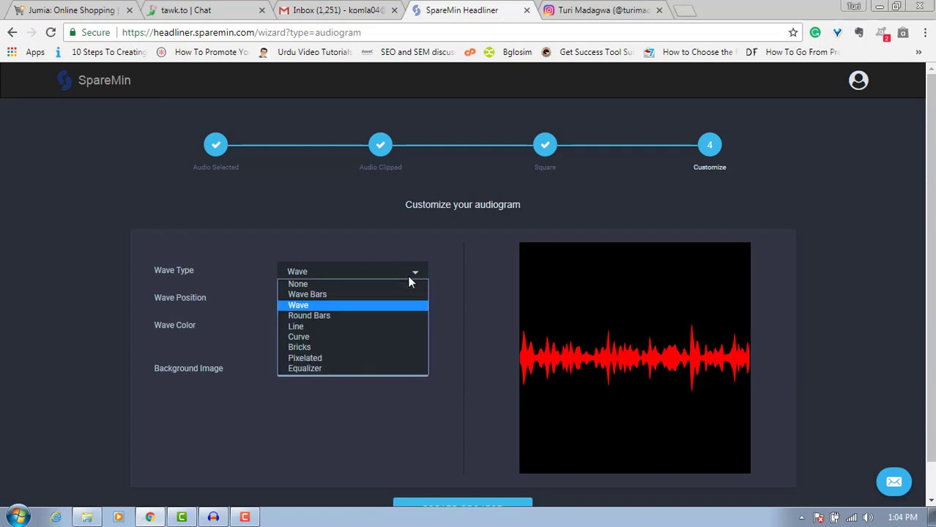
click(320, 315)
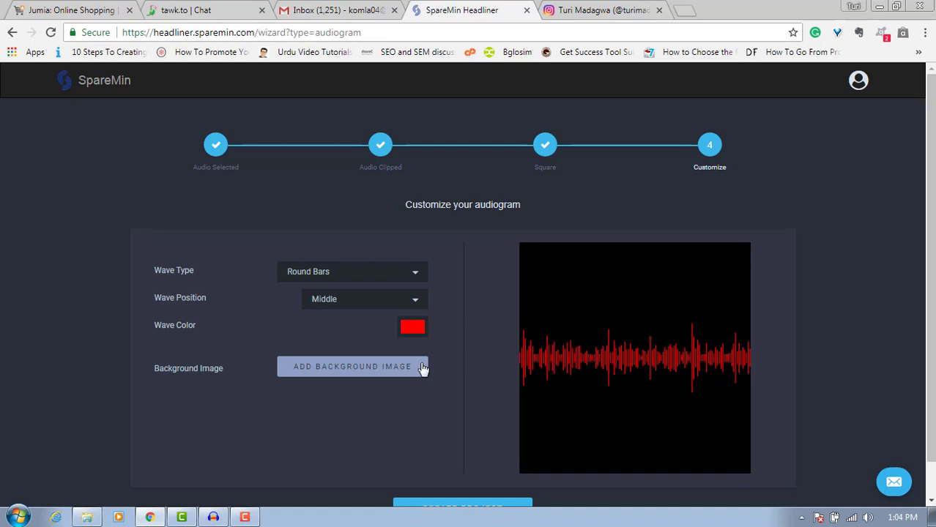
click(412, 329)
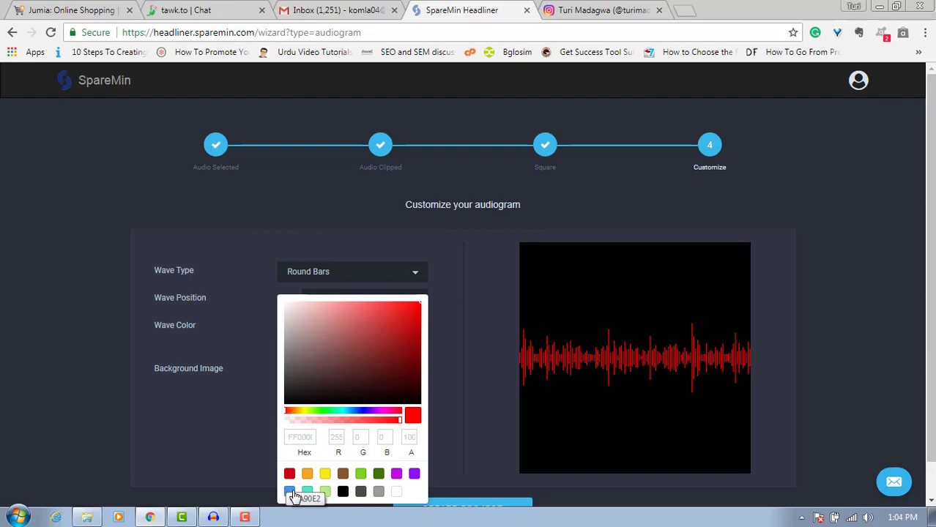
click(289, 492)
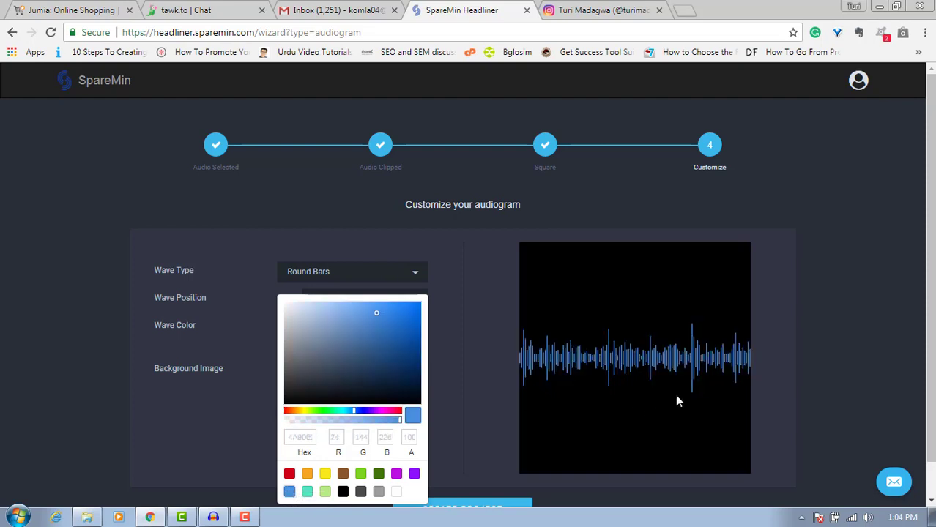
click(448, 334)
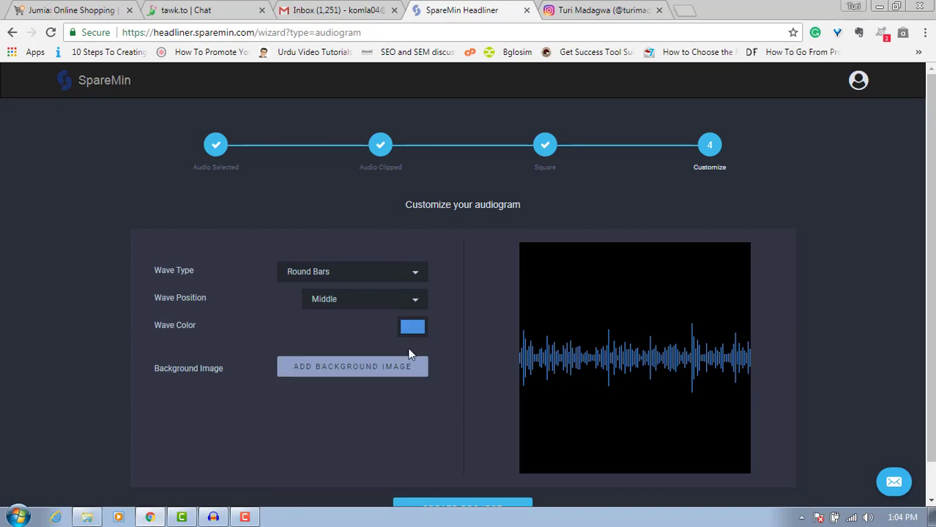
Set the Wave Position to Bottom after briefly trying Top.
click(371, 302)
click(330, 312)
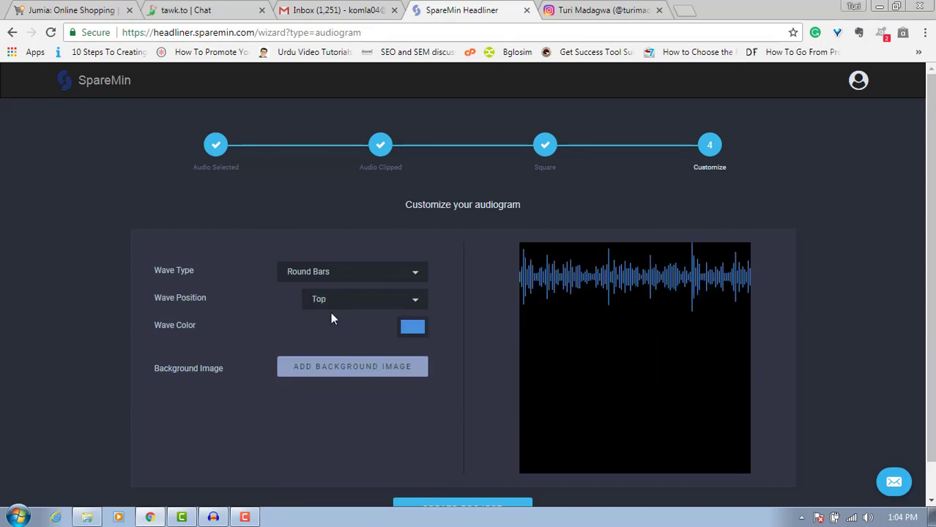
click(391, 303)
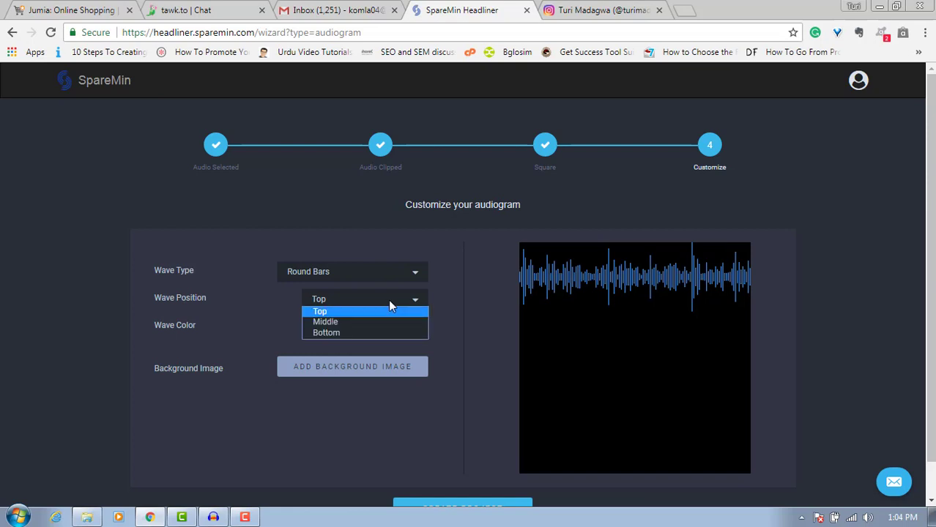
click(344, 331)
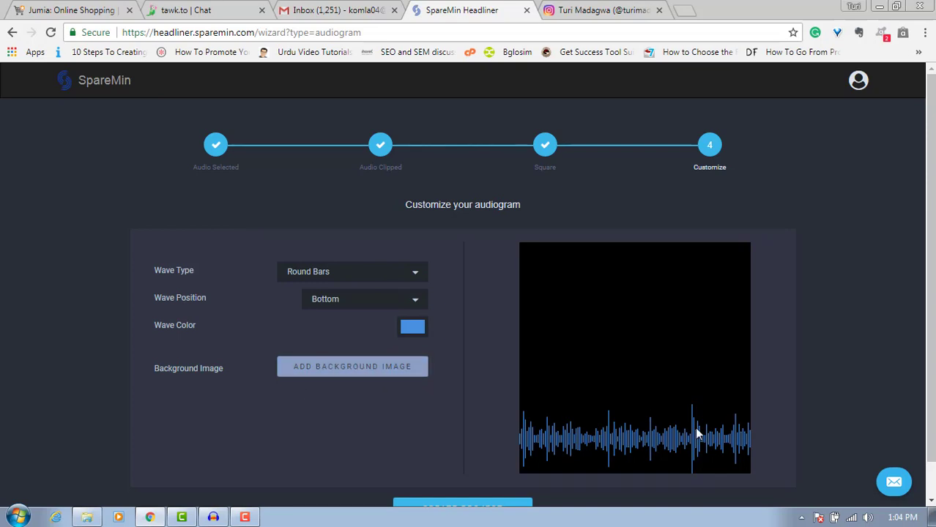
Add DSC_0069.JPG as background, reposition it in the crop frame and crop.
click(381, 369)
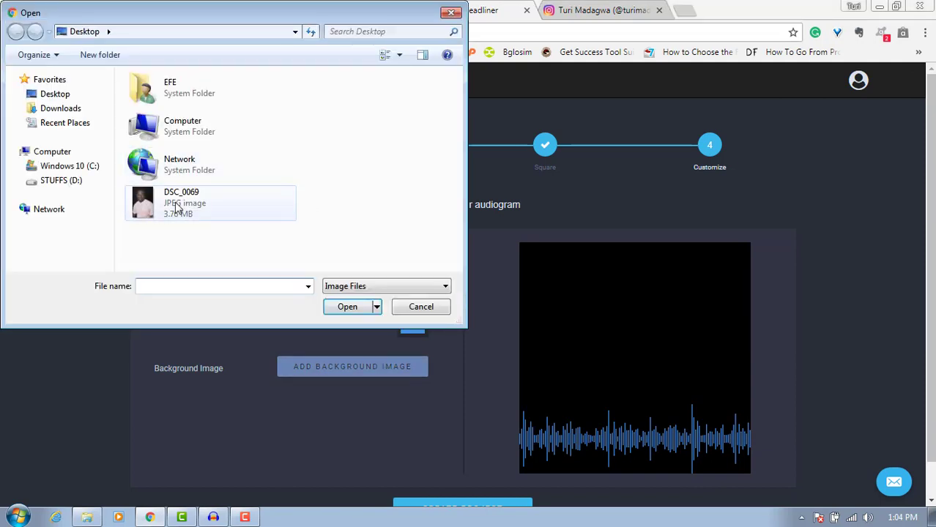
double_click(176, 208)
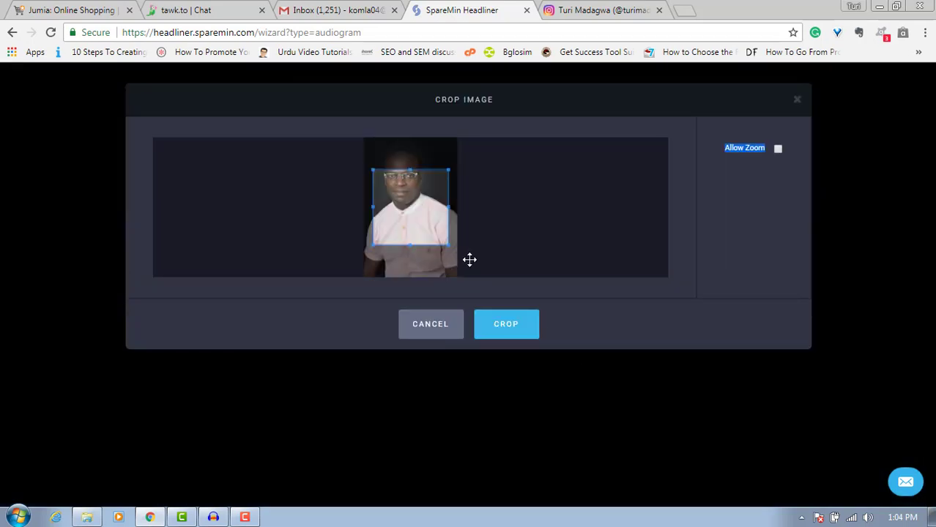
drag(417, 209, 464, 260)
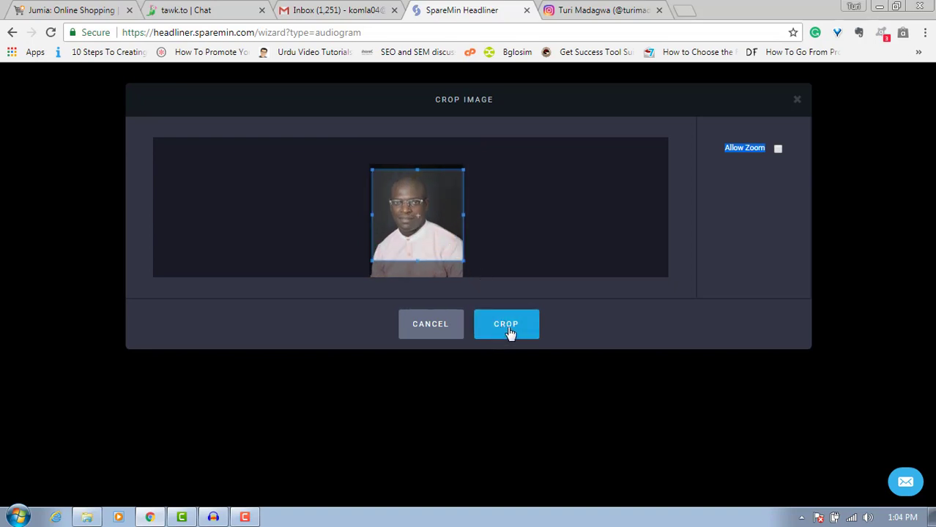
mouse_move(428, 194)
mouse_down()
mouse_move(420, 209)
mouse_move(433, 203)
mouse_up()
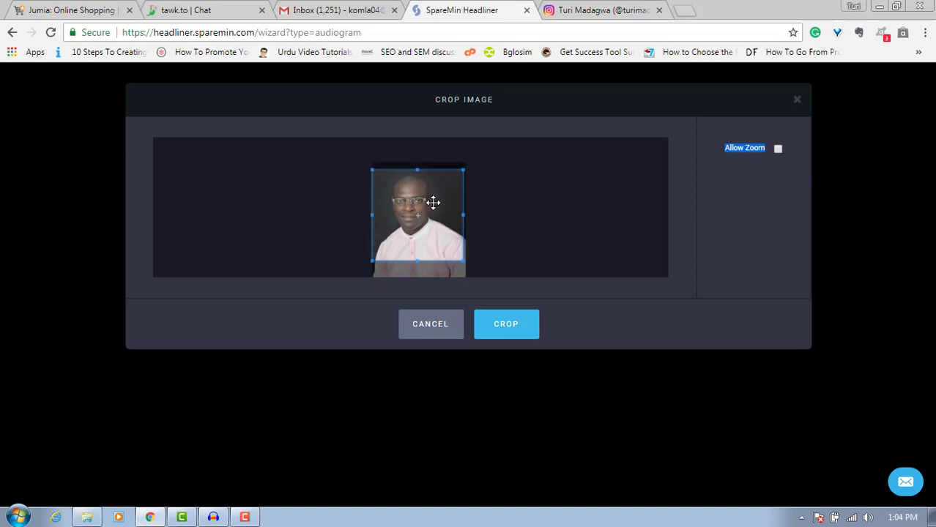
click(513, 325)
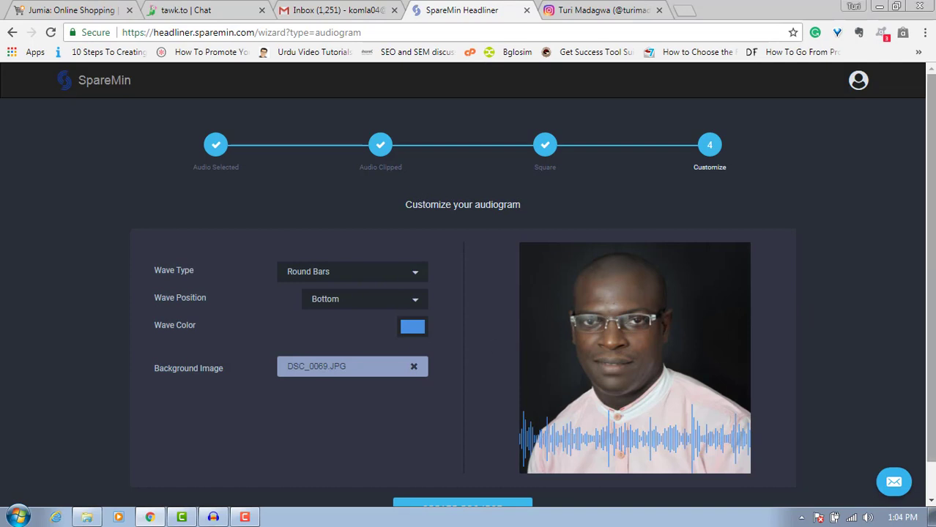
scroll(528, 445, down, 1)
Create the project and let the editor load its 00:50.25 timeline and transcript.
click(468, 473)
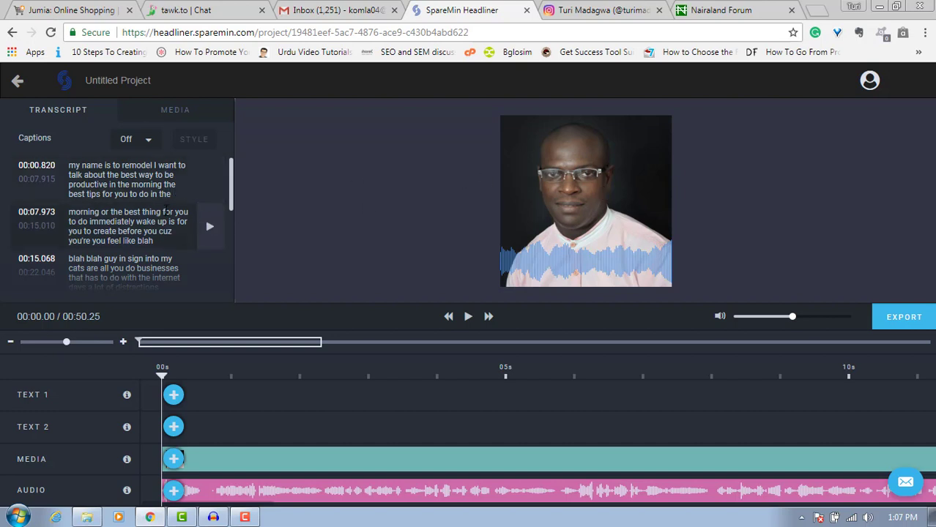
Switch Captions to On and bring up the Captions Properties style dialog.
click(146, 140)
click(126, 151)
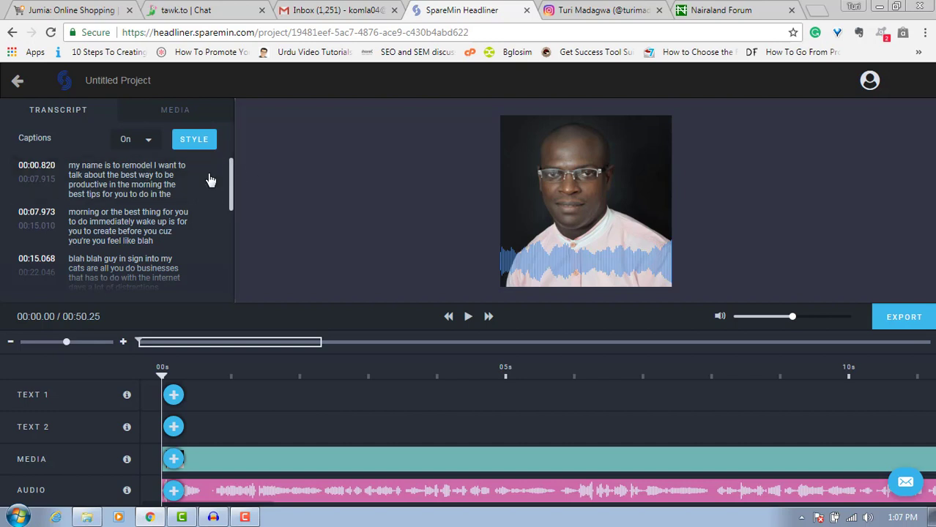
click(193, 146)
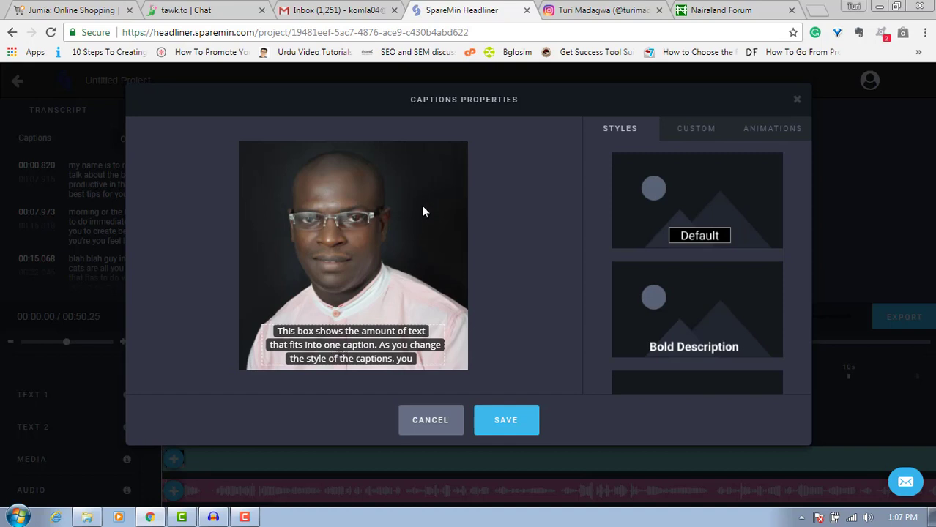
Preview the Bold Description and Centered Heading caption styles.
click(664, 317)
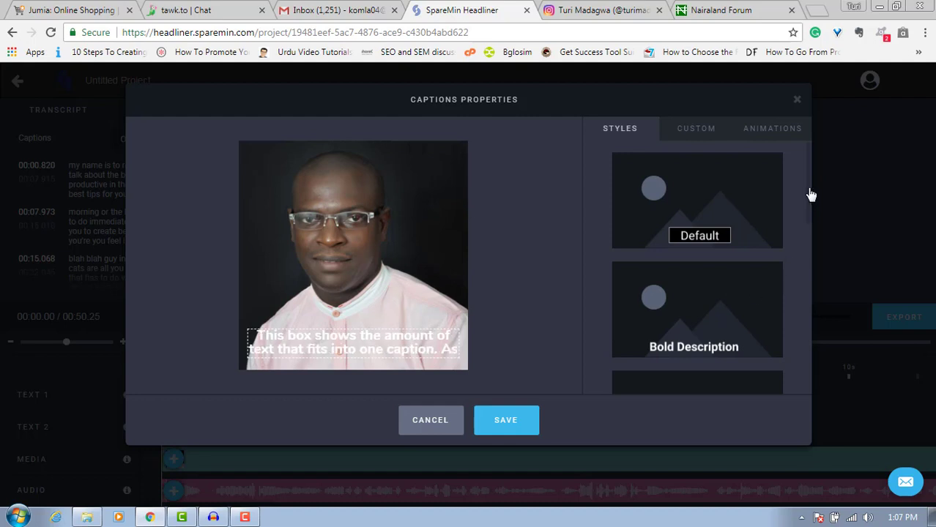
drag(811, 194, 803, 259)
scroll(802, 256, down, 1)
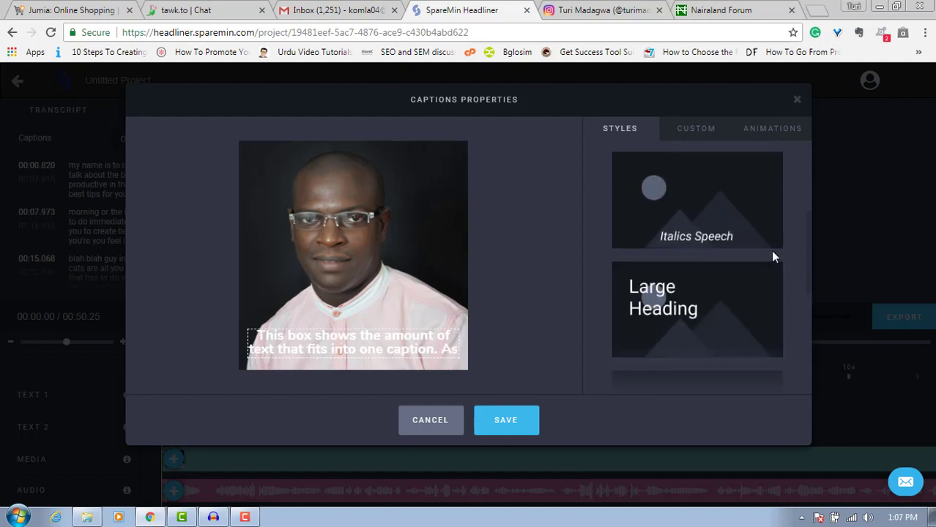
drag(810, 241, 801, 359)
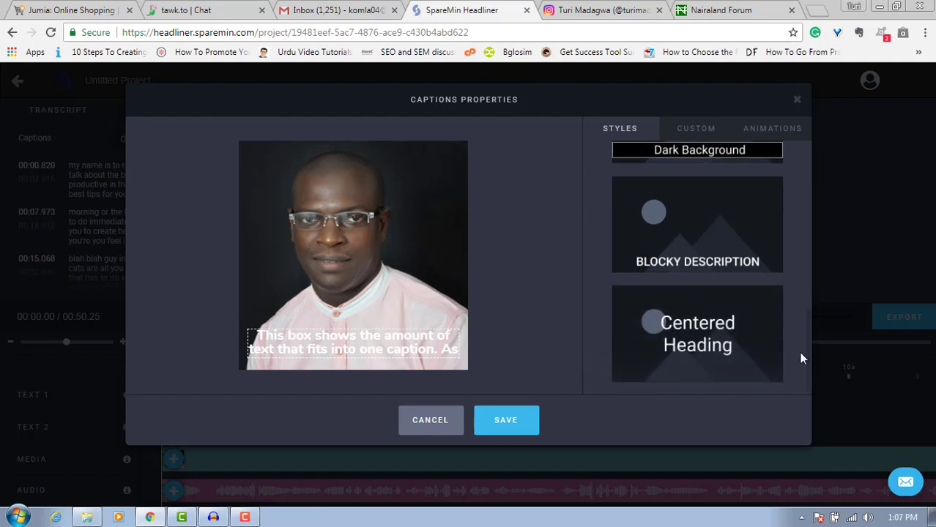
click(689, 338)
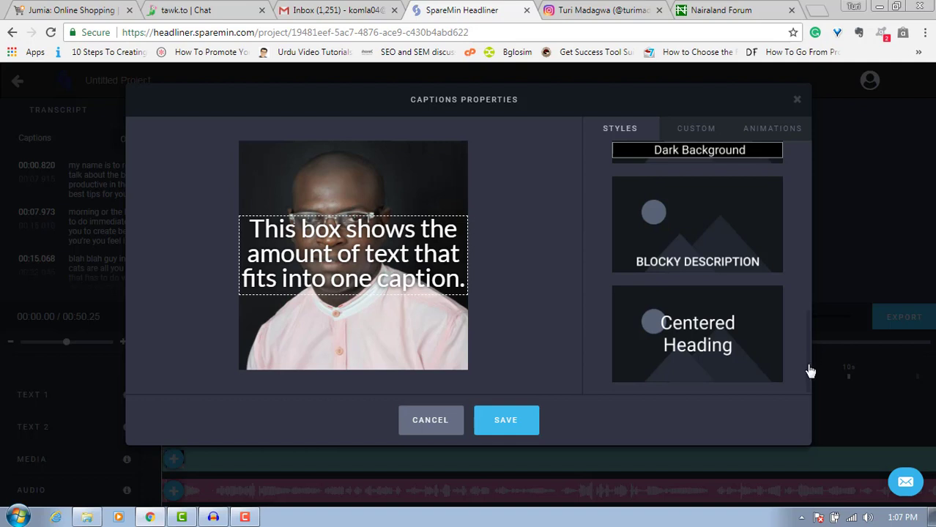
Switch captions to the Default style, move the caption box to the top of the portrait, and show custom styling.
drag(808, 355, 795, 195)
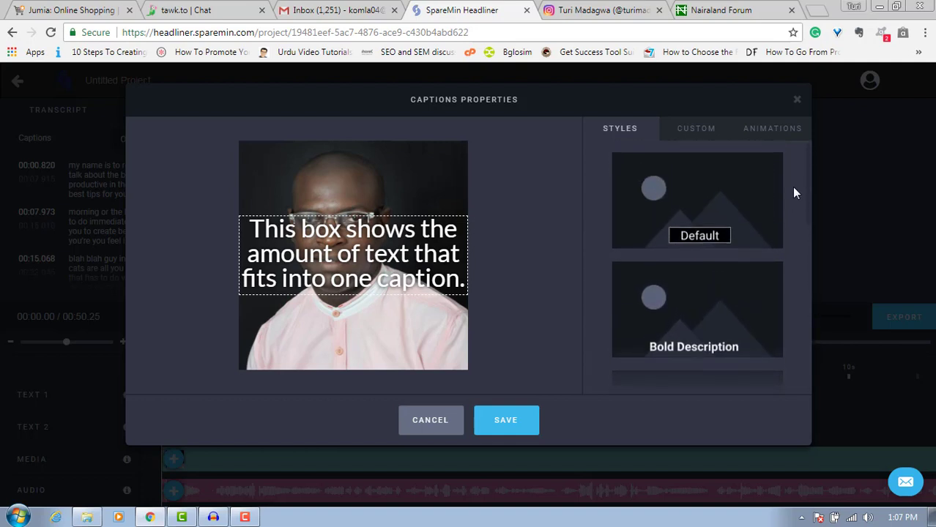
click(708, 222)
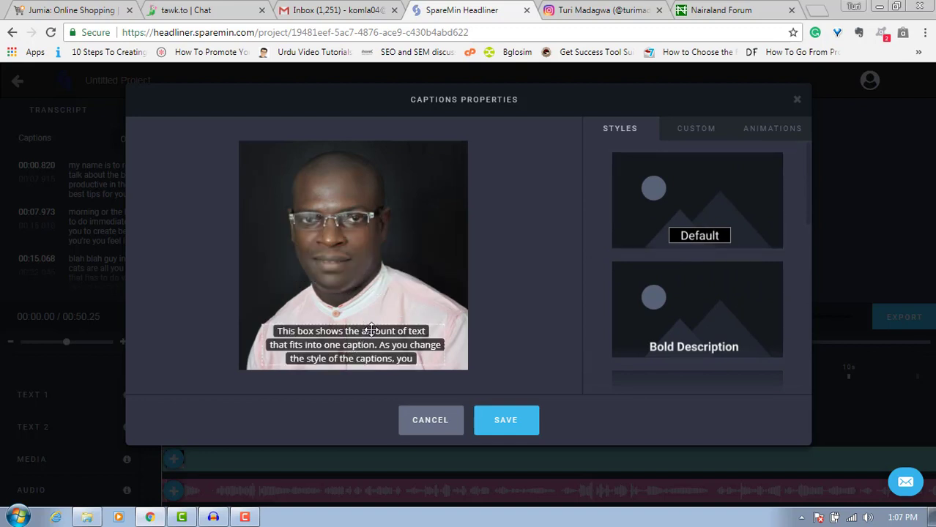
drag(371, 329, 372, 180)
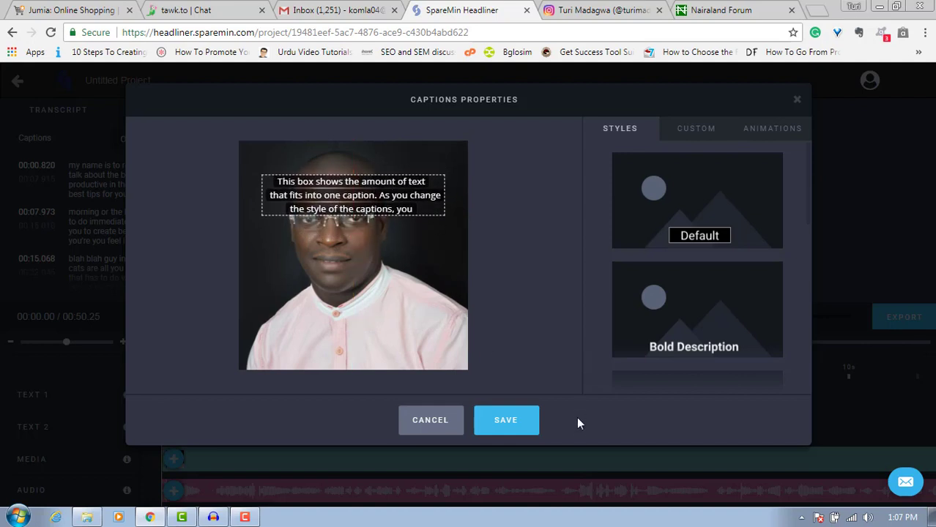
click(684, 136)
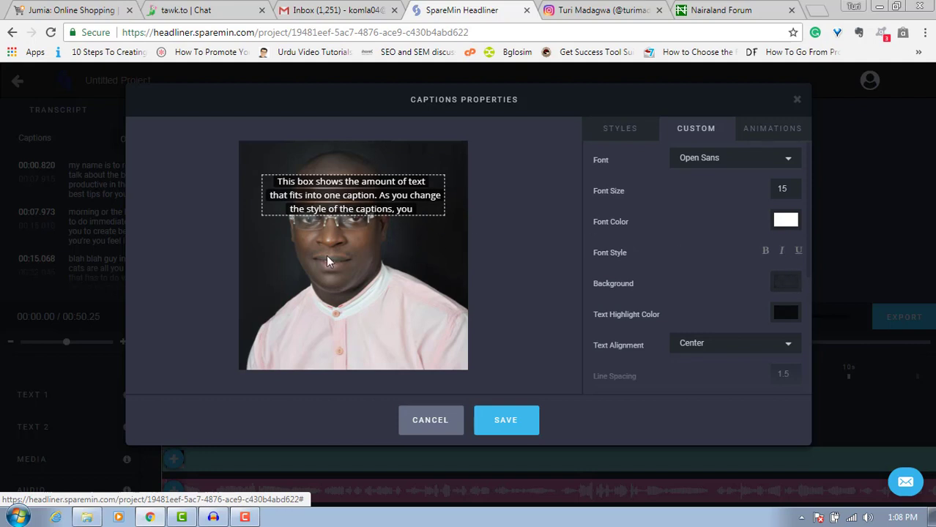
Make the caption text bold, keeping it centre aligned.
click(766, 252)
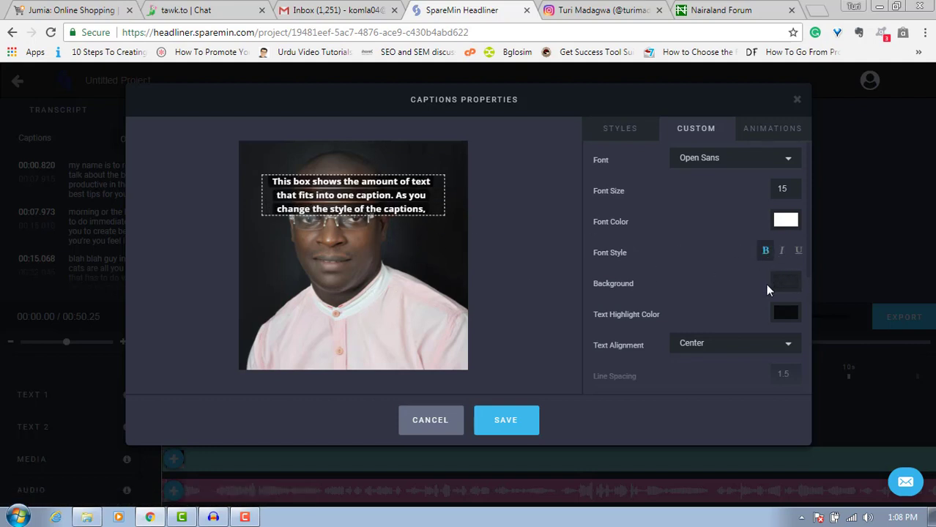
click(736, 350)
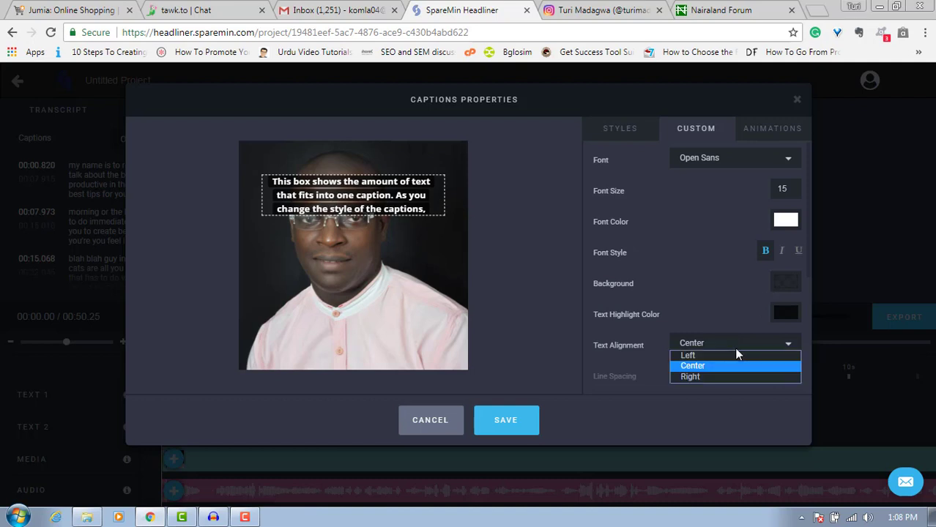
click(735, 350)
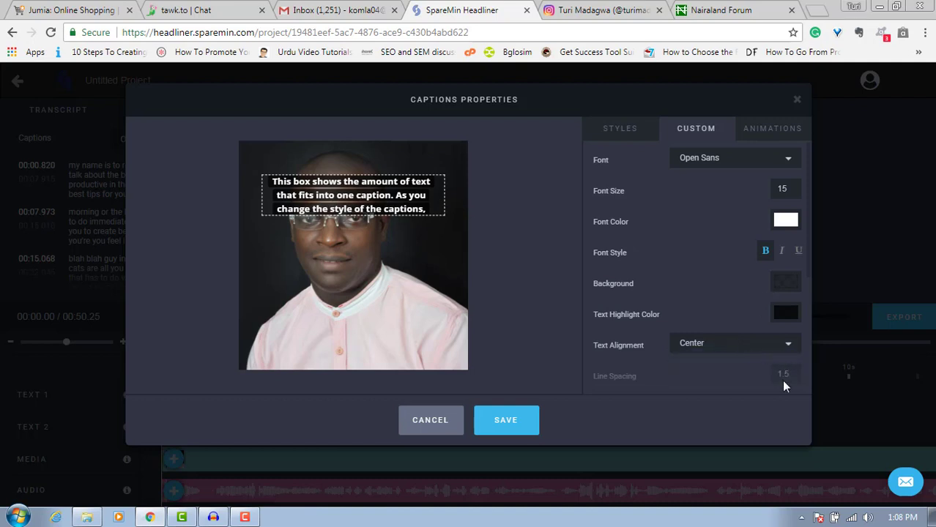
Turn on Karaoke caption animation with a blue highlight colour and save the caption settings.
click(777, 133)
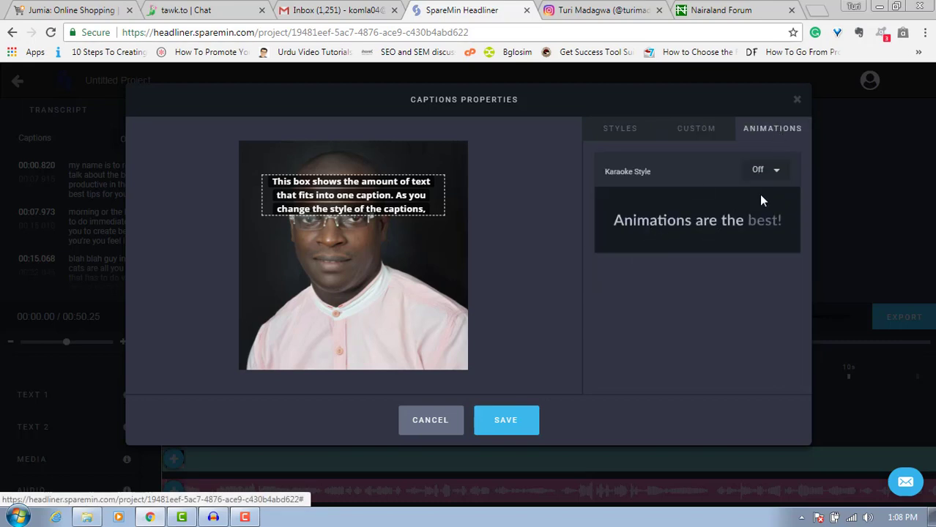
click(768, 172)
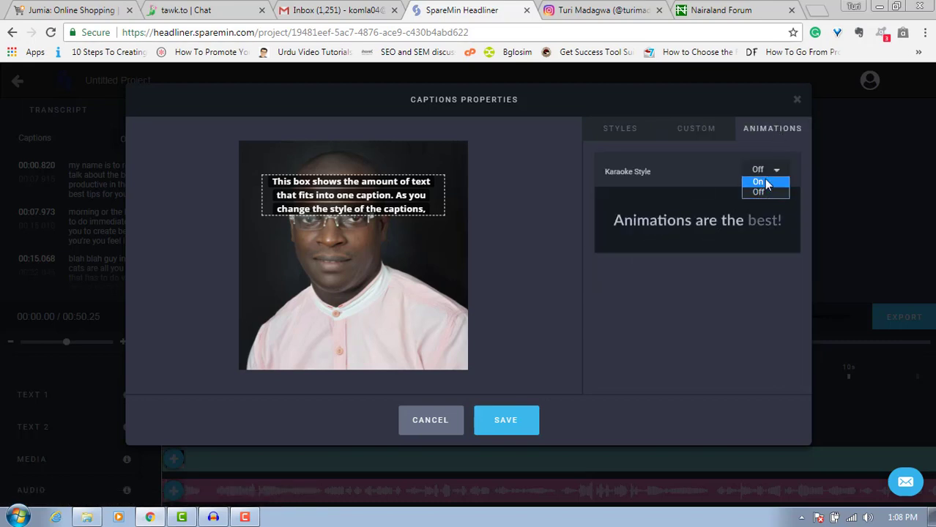
click(763, 181)
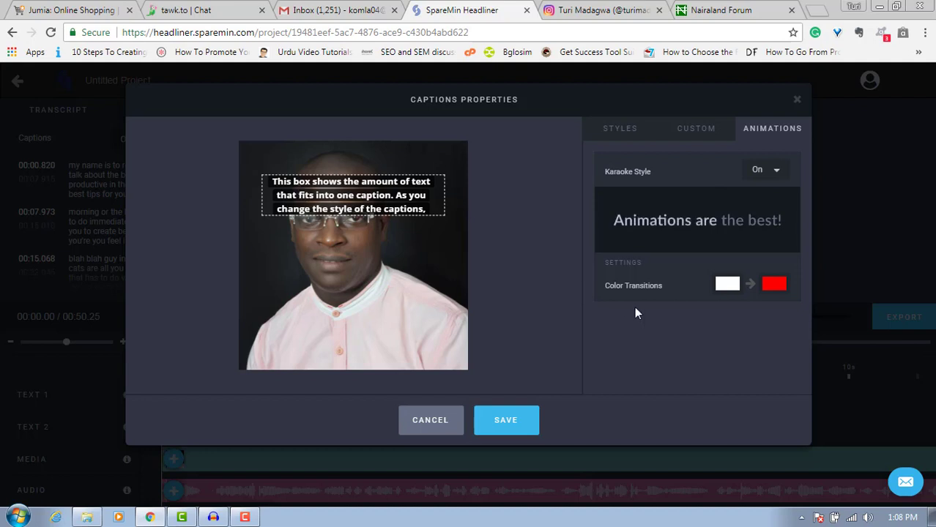
click(769, 289)
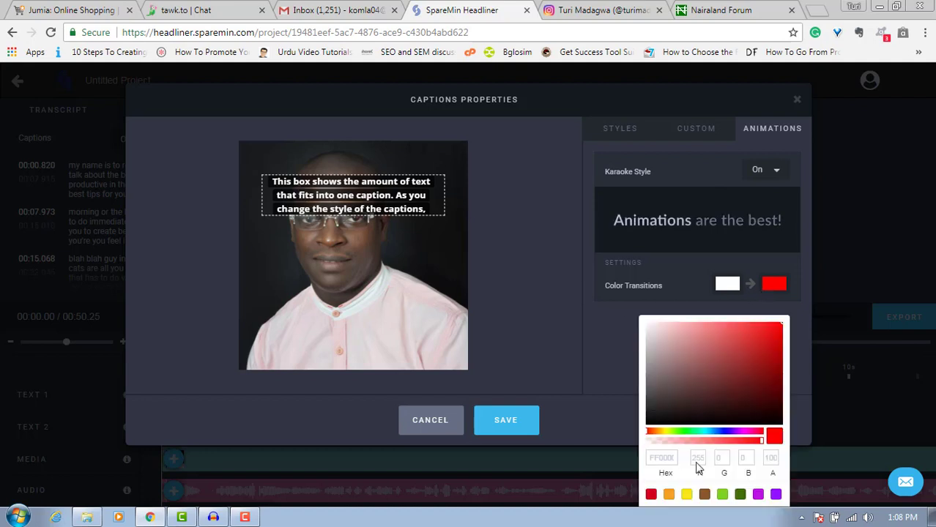
click(721, 431)
click(596, 373)
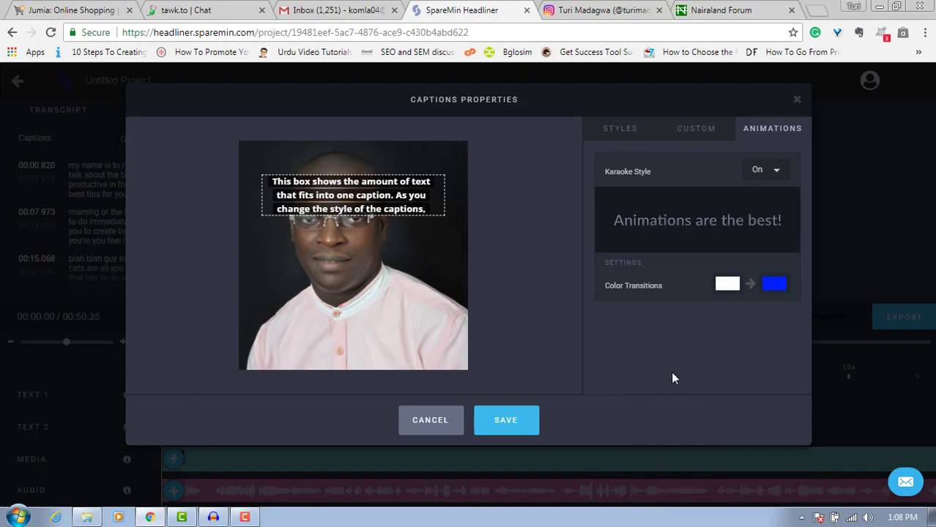
click(504, 423)
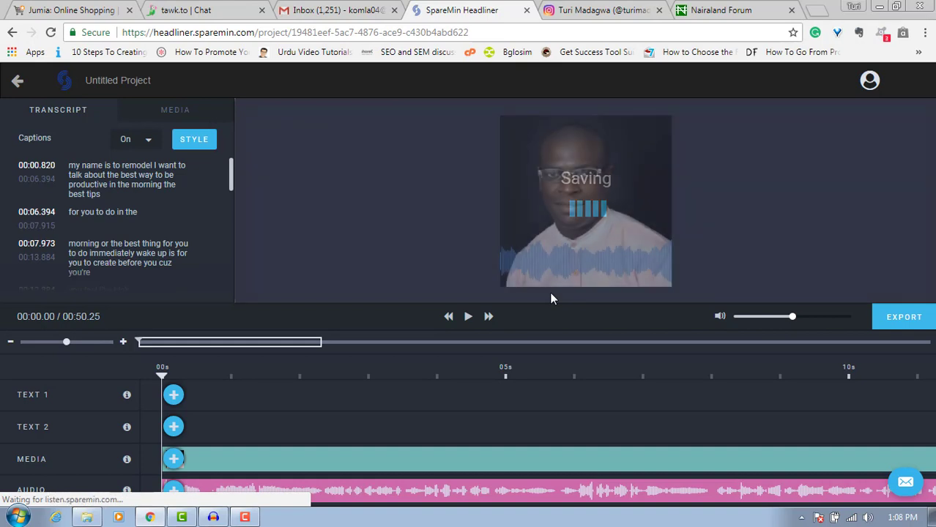
click(468, 321)
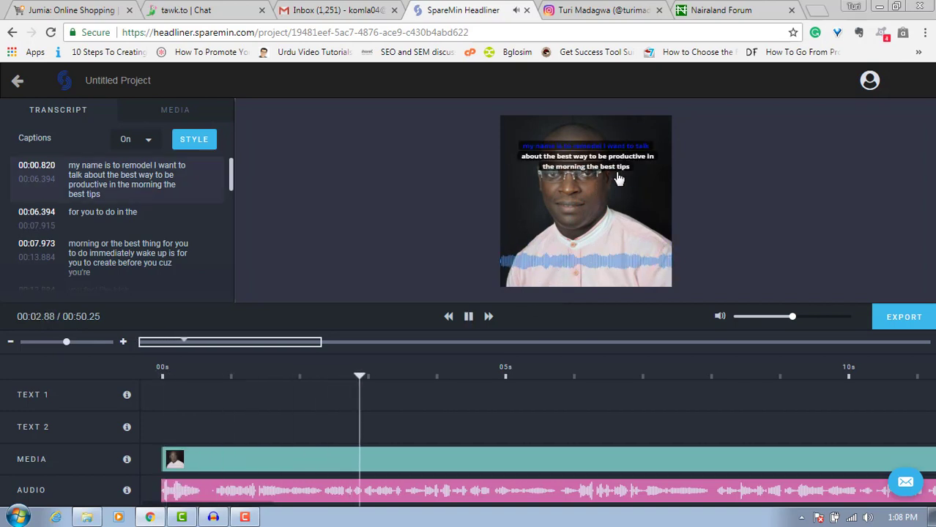
click(468, 316)
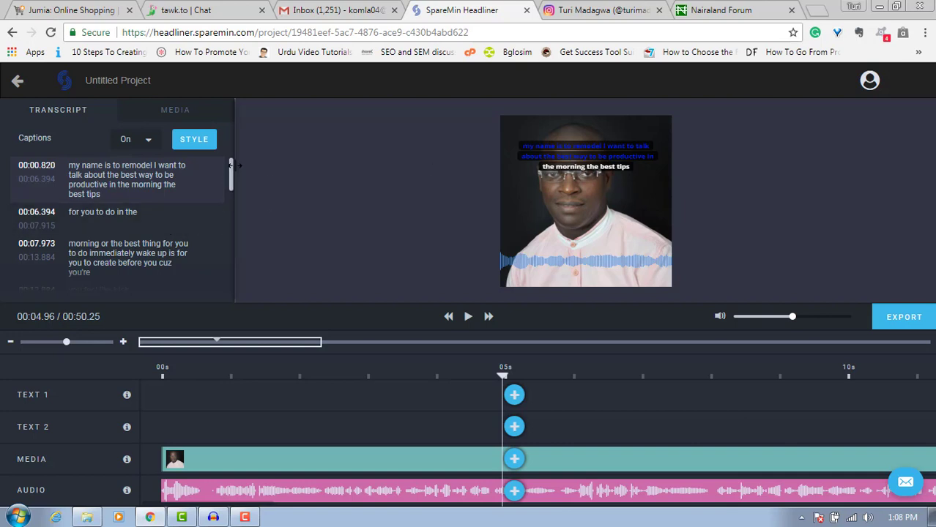
Replace the misheard 'to remode' in the first transcript caption with the speaker's name.
click(96, 175)
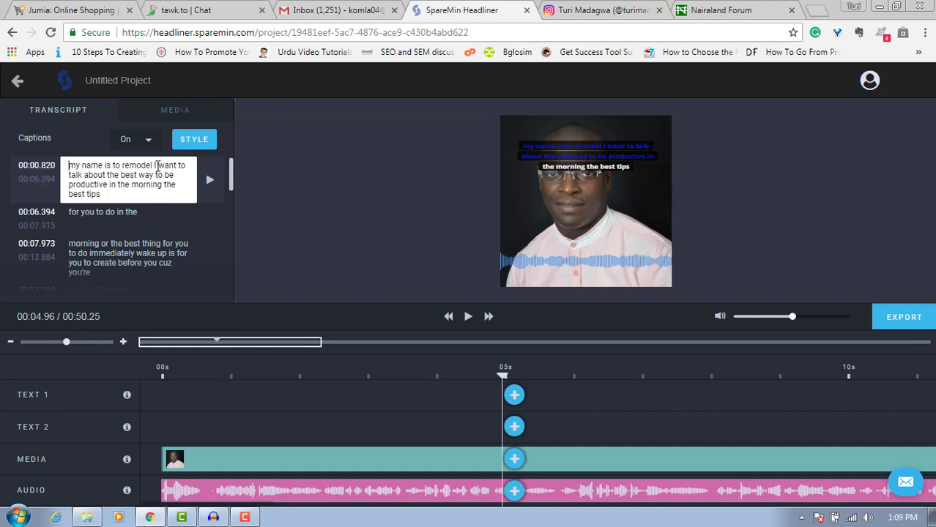
drag(153, 165, 113, 167)
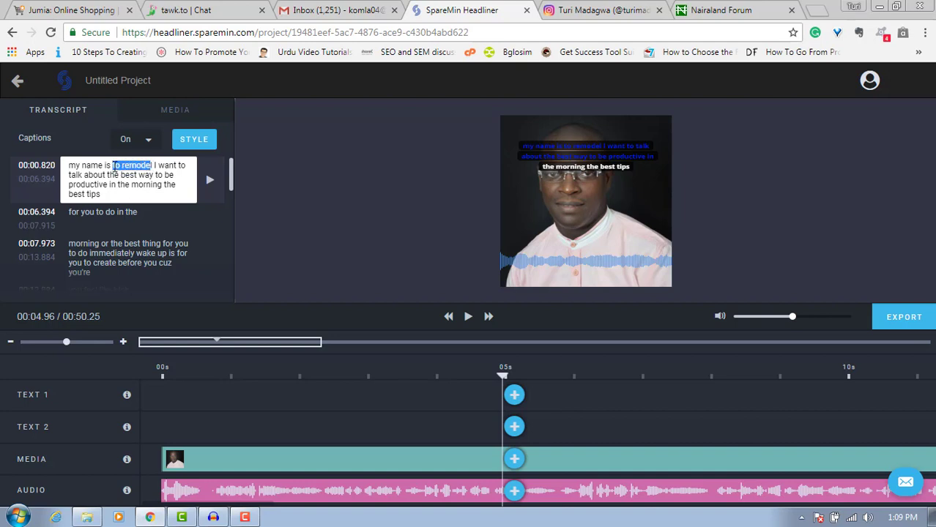
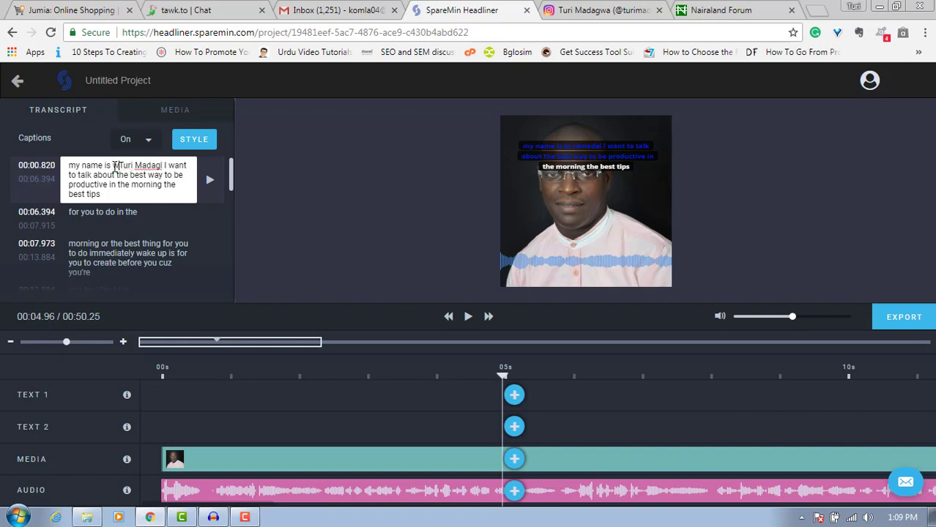
click(115, 166)
text(wa)
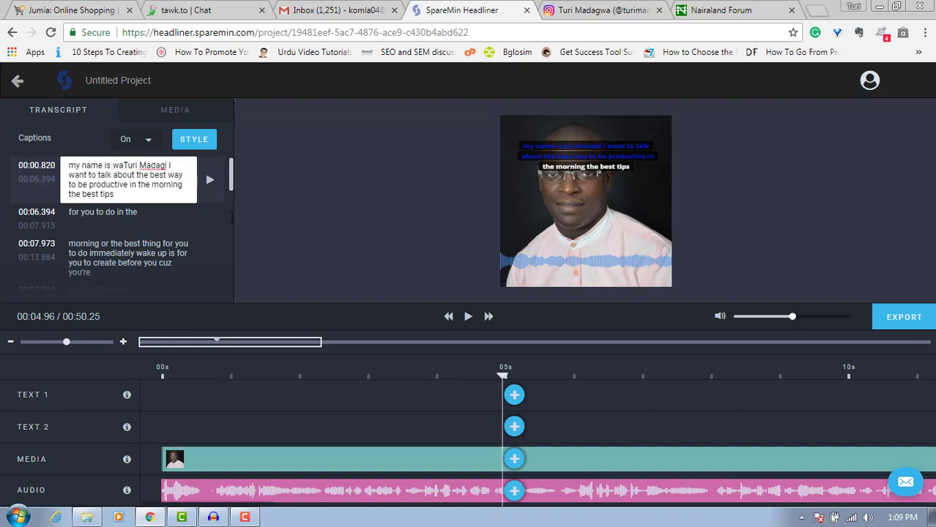
click(148, 141)
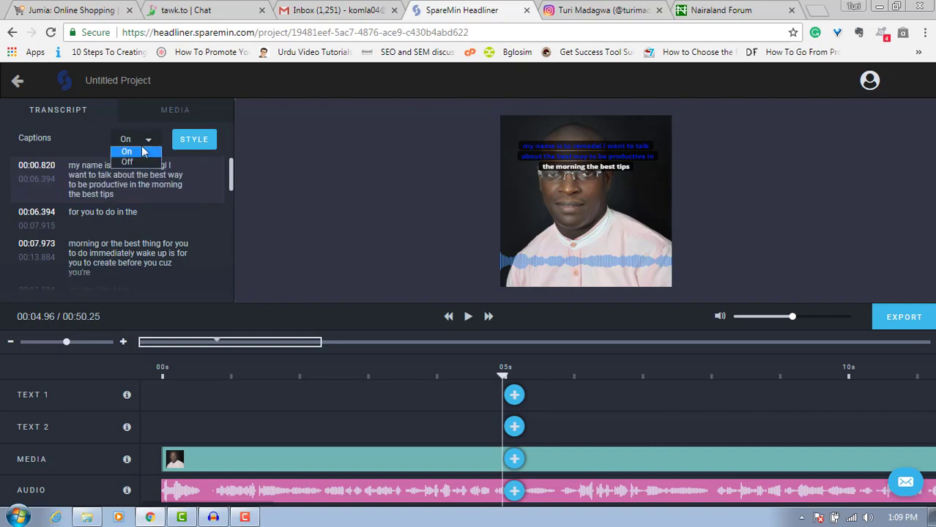
Turn captions off and bring up the portrait image clip's properties.
click(132, 161)
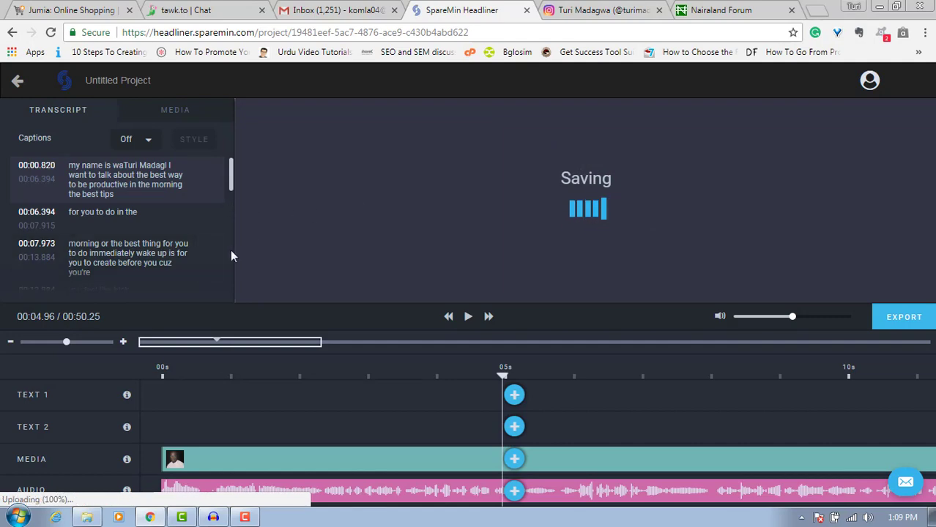
click(272, 464)
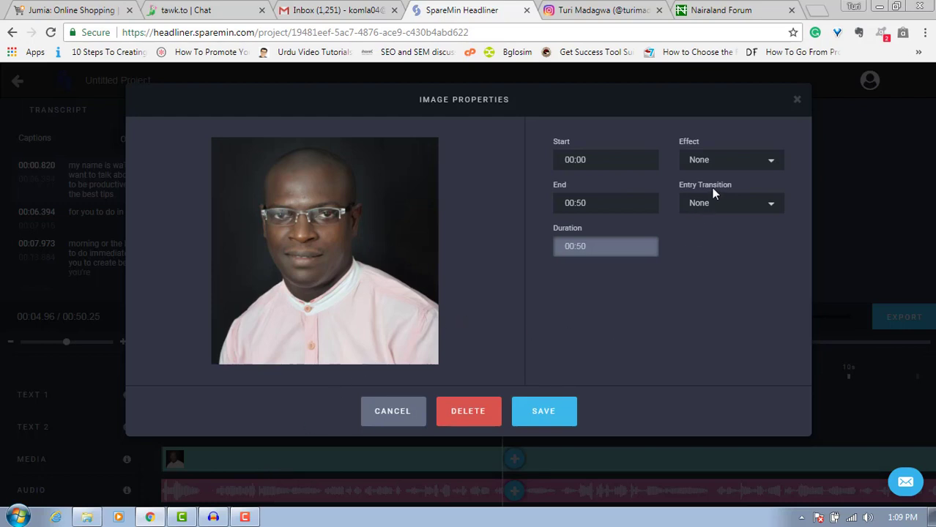
Apply the Zoom effect to the portrait image and save it.
click(716, 159)
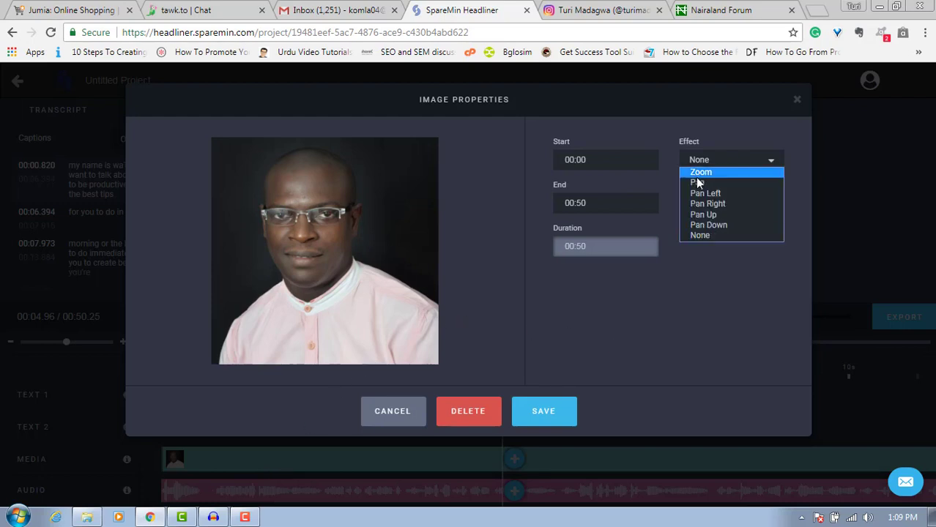
click(711, 172)
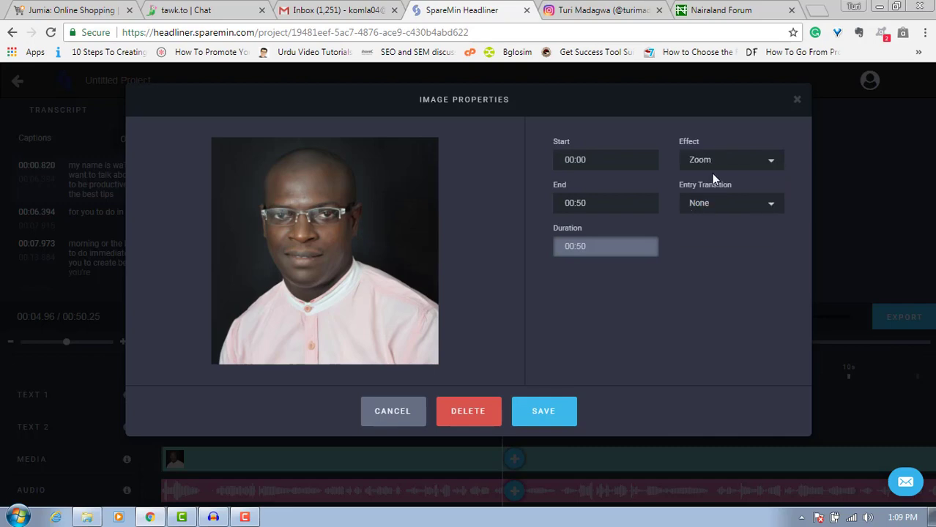
click(556, 414)
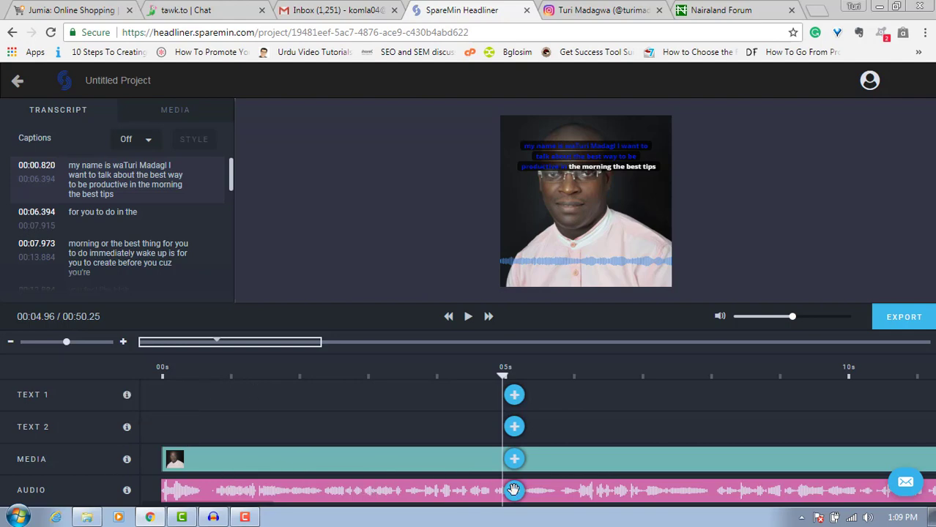
Review the blue Round Bars waveform's audio properties unchanged, then bring up the video export options.
click(466, 494)
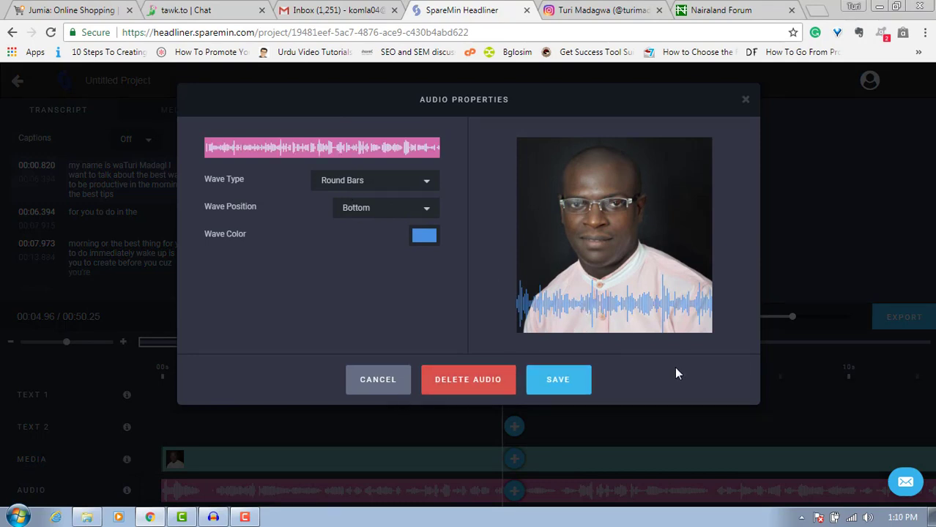
click(745, 102)
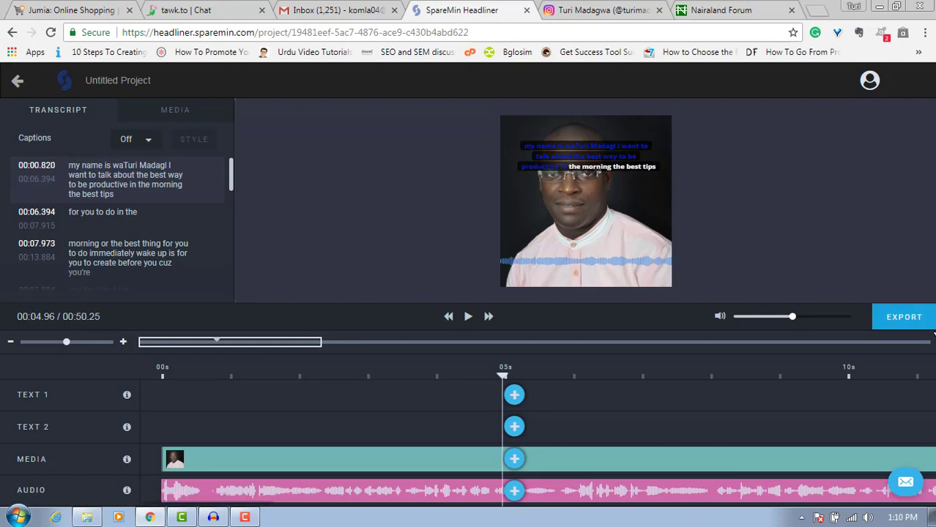
click(908, 318)
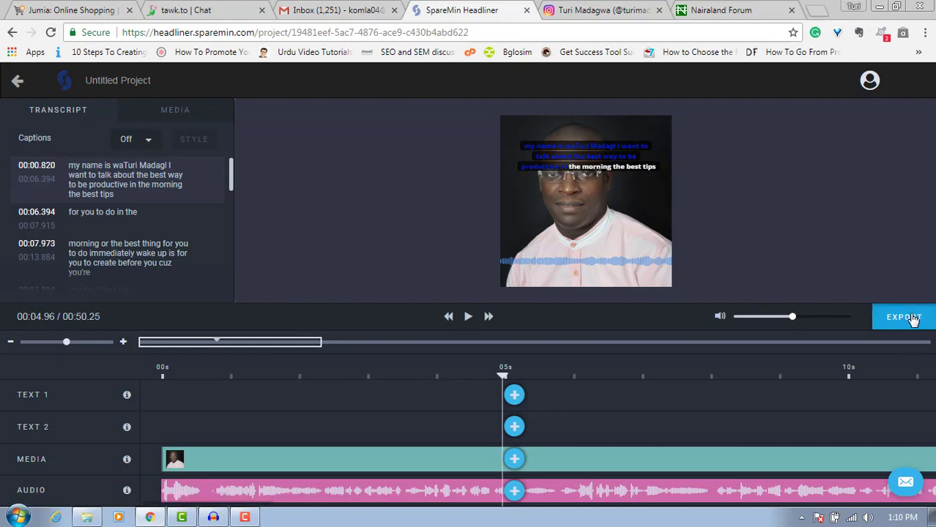
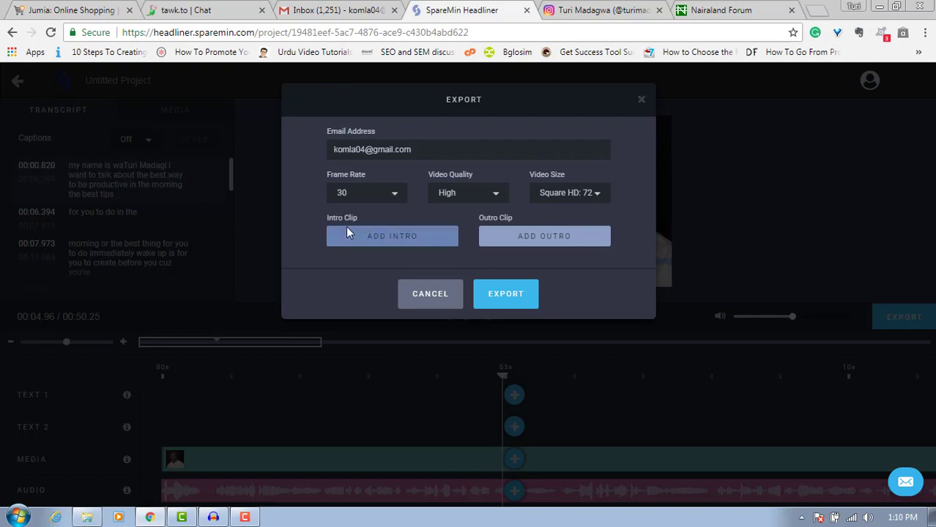
Export the audiogram at 24 fps, High quality and Square Std 600x600 video size.
click(360, 194)
key(Escape)
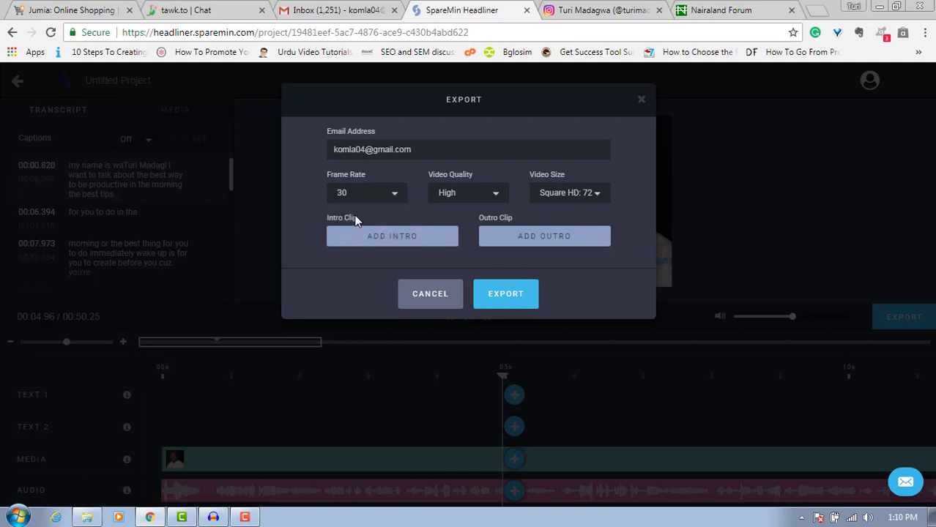
click(481, 193)
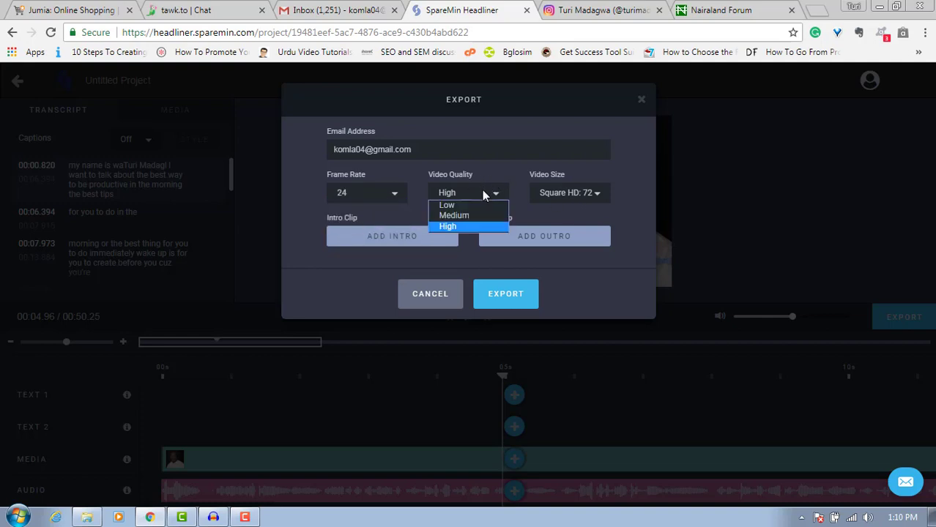
click(480, 191)
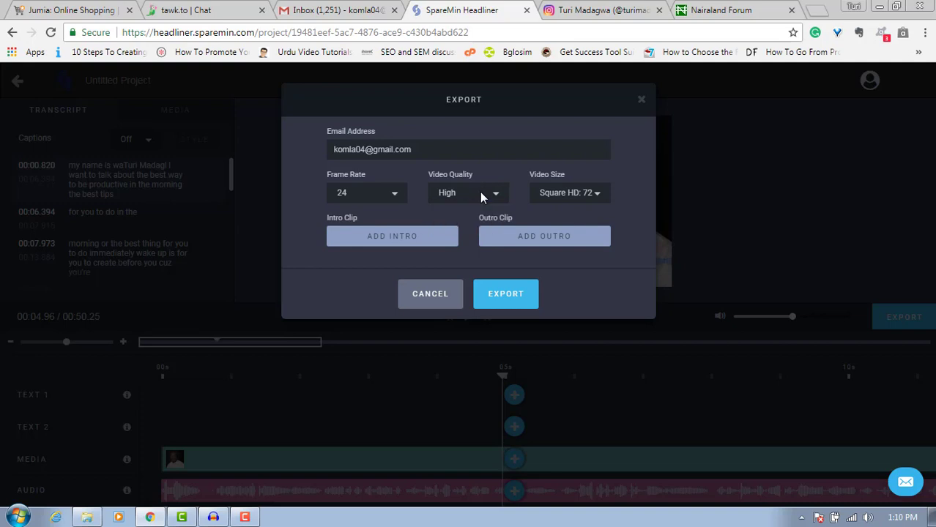
click(599, 193)
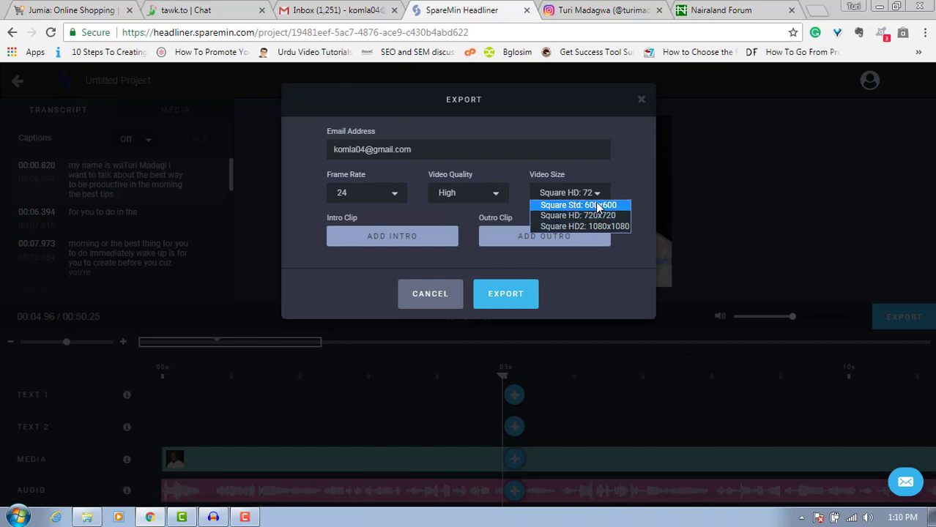
click(596, 208)
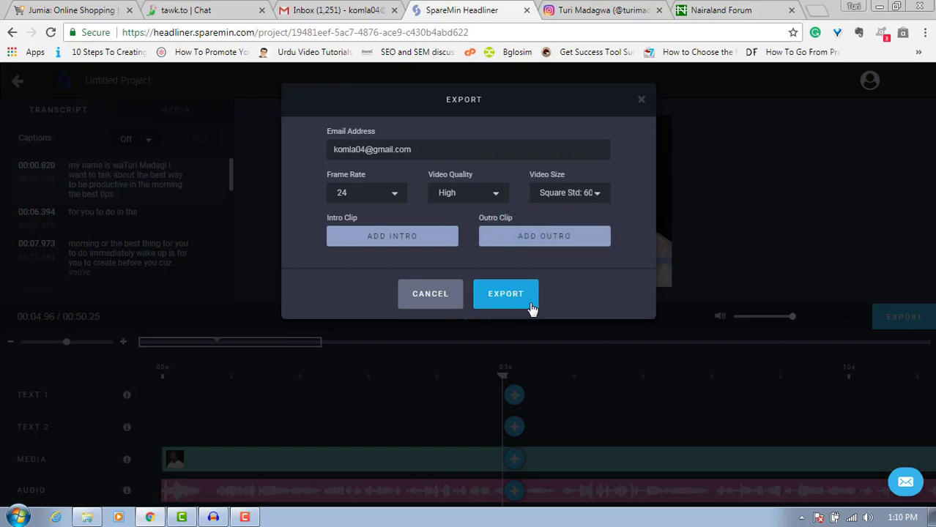
click(504, 305)
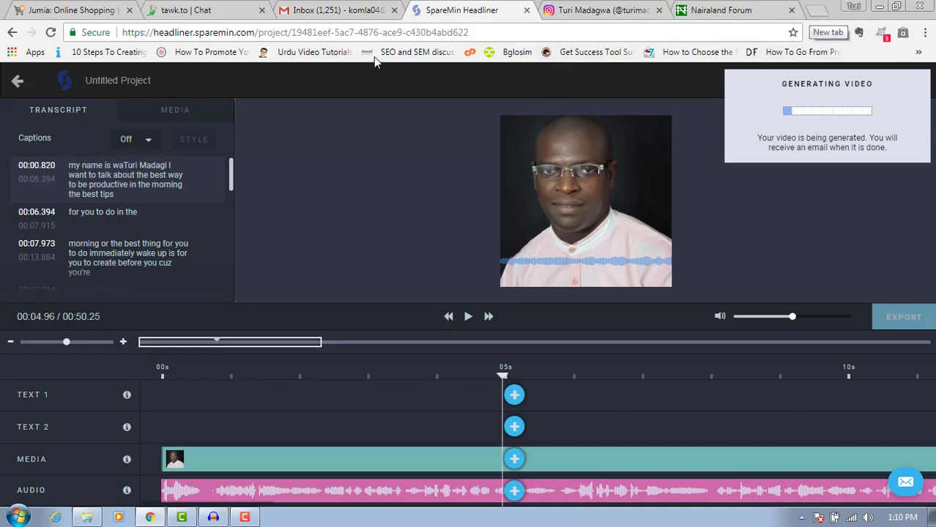
Wait while the Generating Video progress bar partly fills.
mouse_move(88, 519)
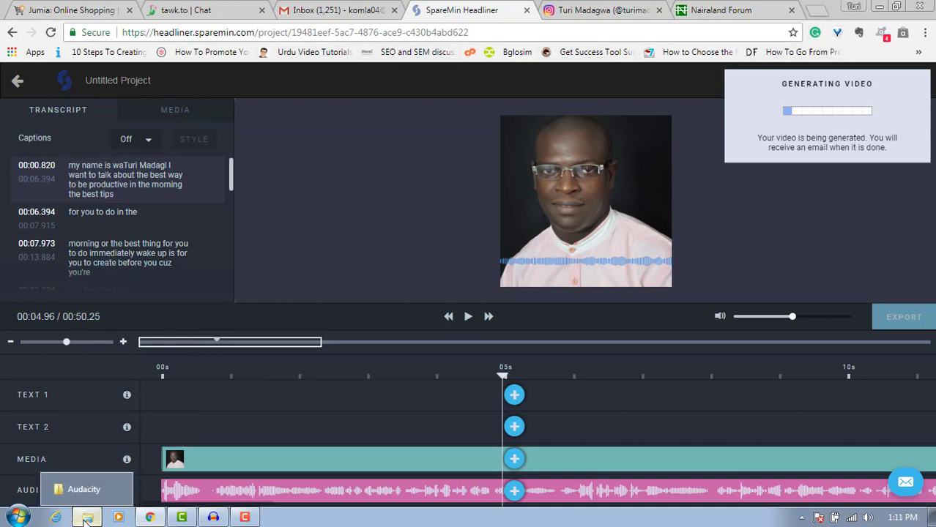
click(87, 489)
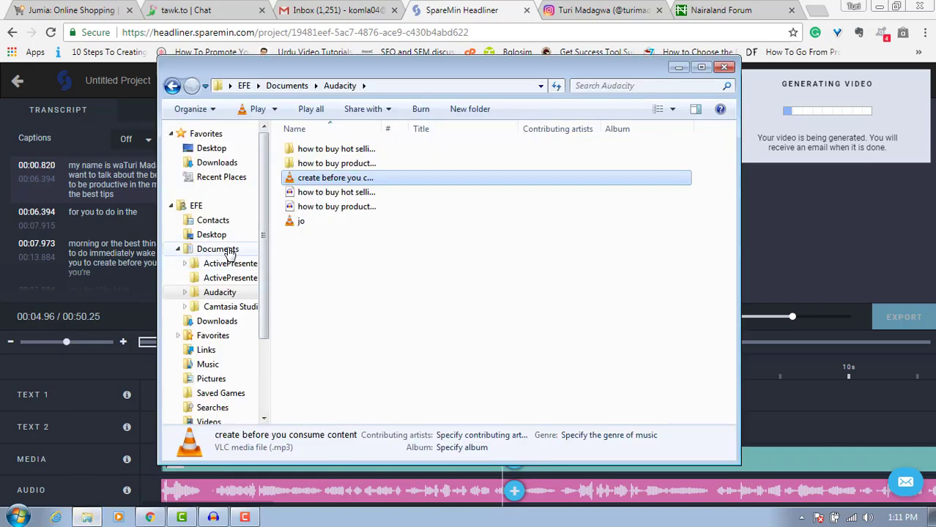
click(216, 321)
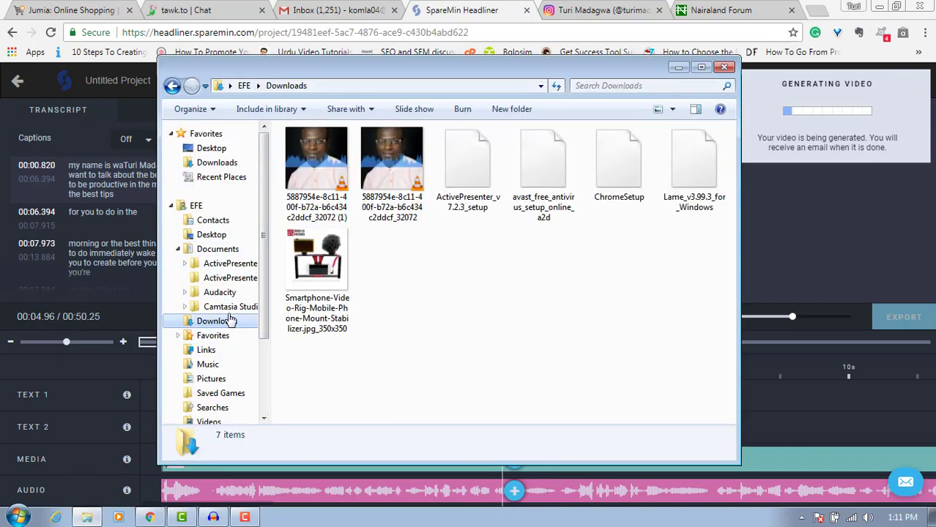
double_click(316, 163)
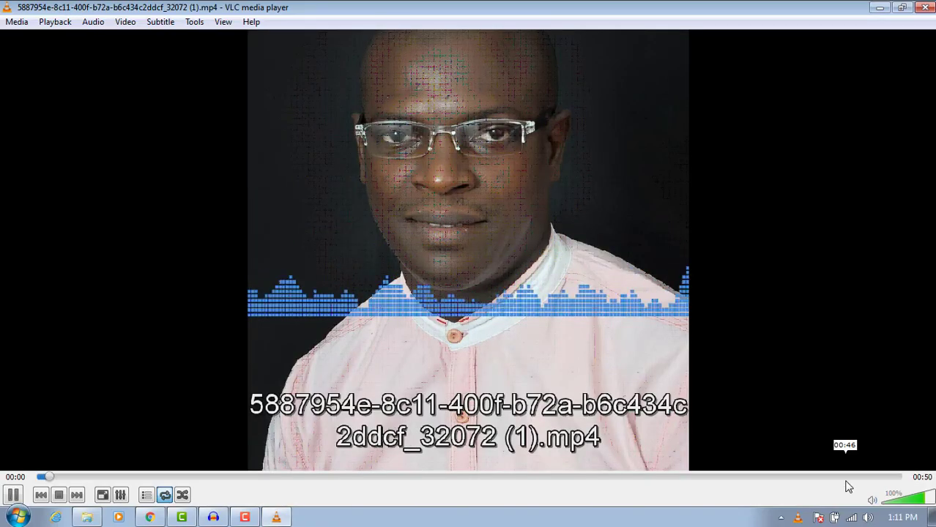
click(13, 496)
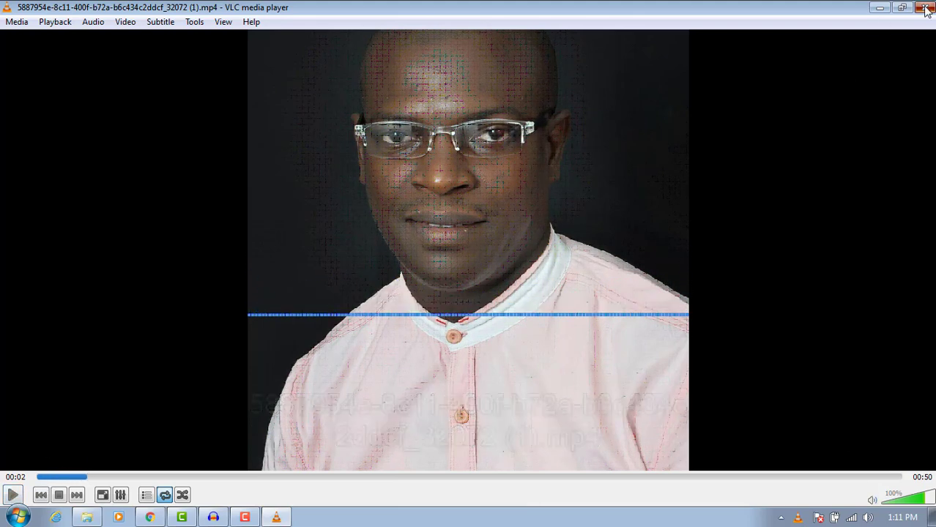
click(924, 7)
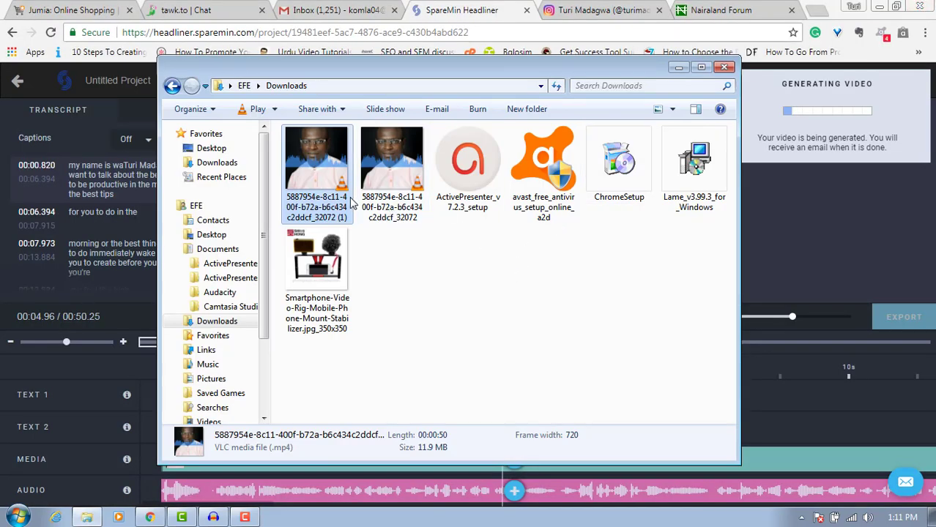
click(675, 68)
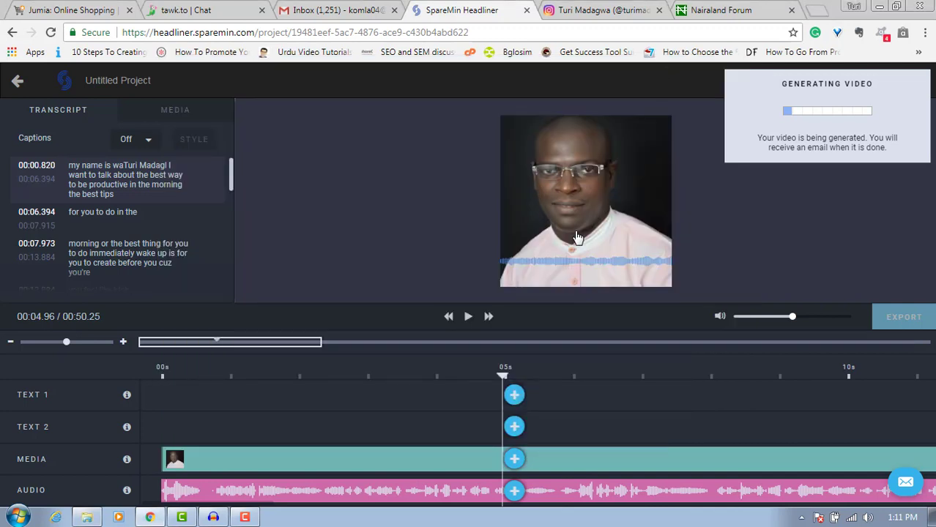